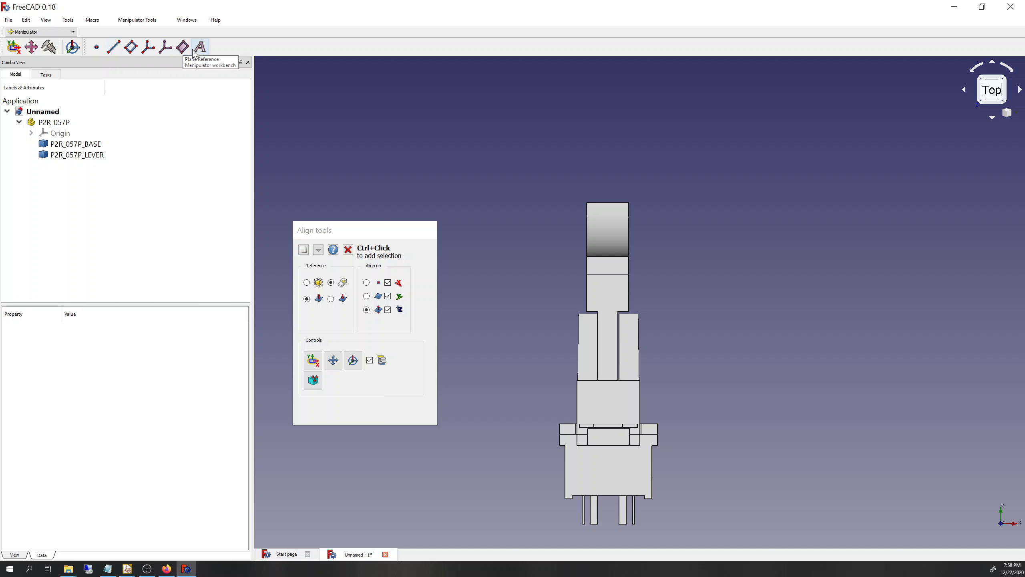
# Rotate the whole P2R_057P part 90° about the X axis with the Mover tool.
pyautogui.click(75, 47)
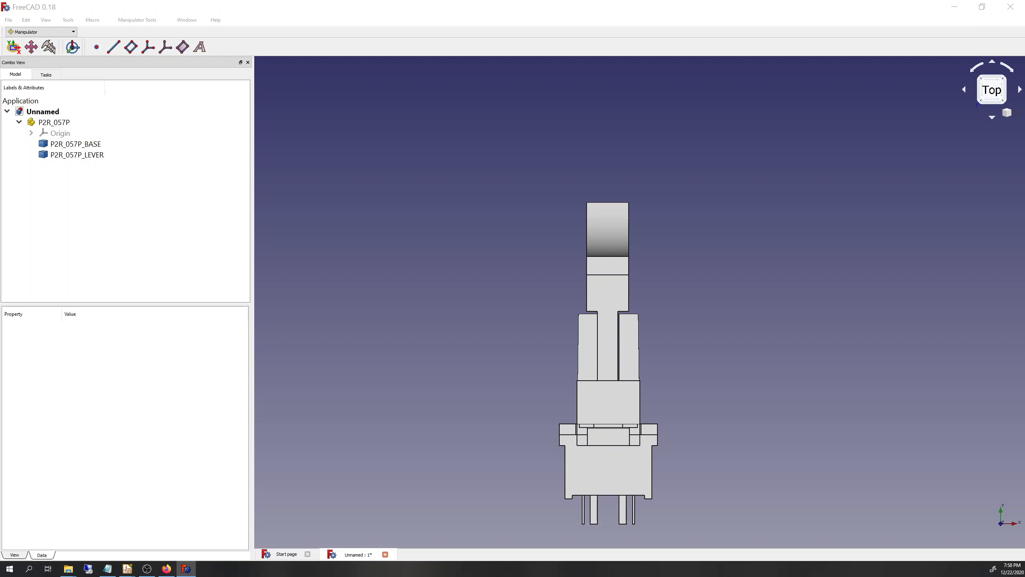
pyautogui.moveTo(624, 155); pyautogui.dragTo(374, 124)
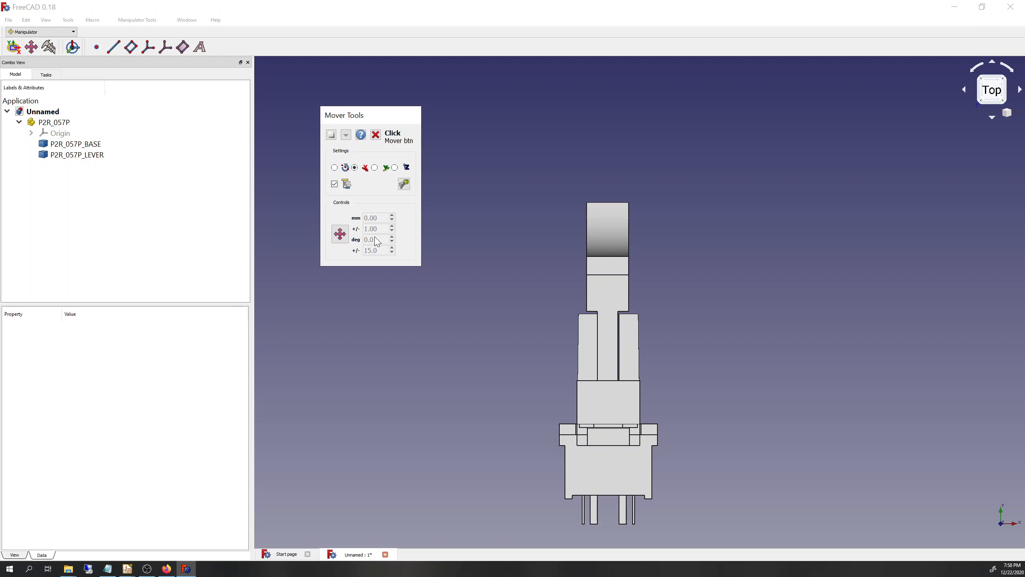
pyautogui.click(344, 240)
pyautogui.click(618, 477)
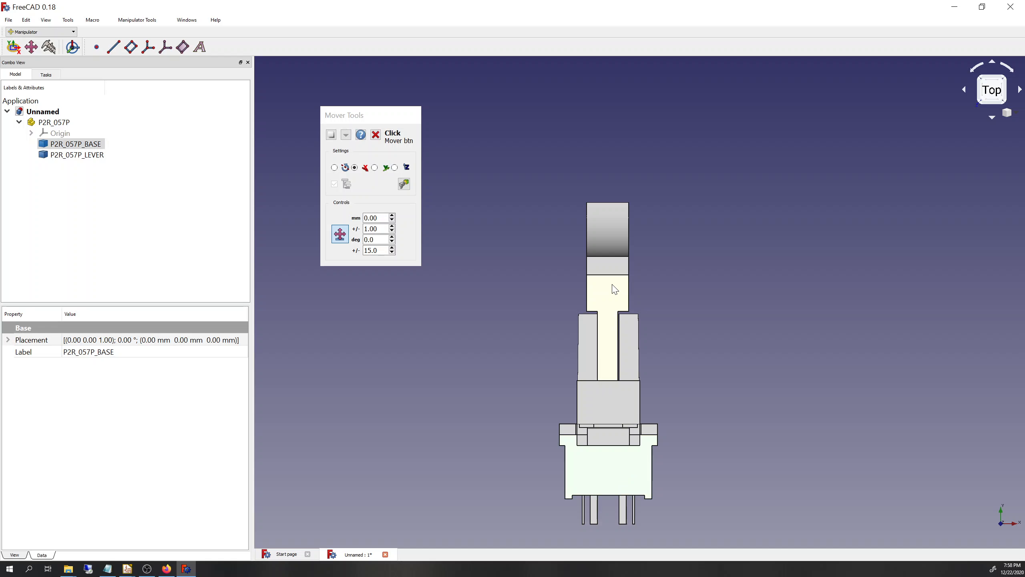
pyautogui.click(54, 122)
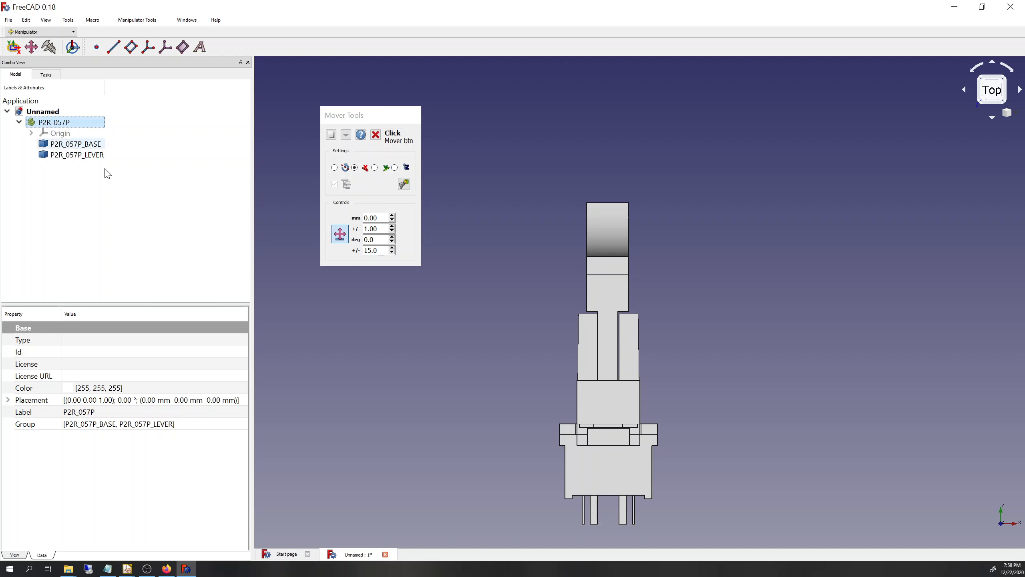
pyautogui.click(336, 248)
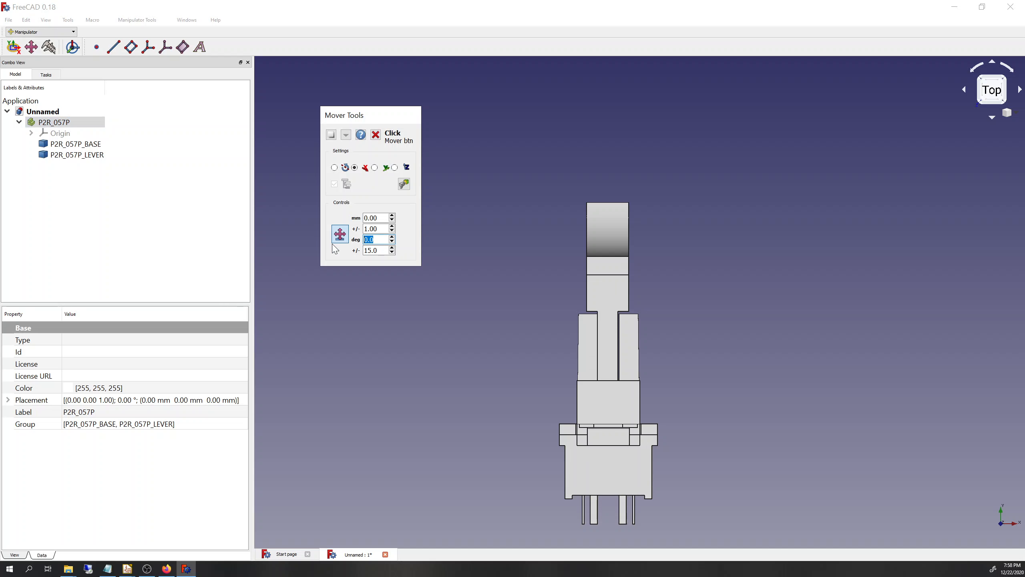
pyautogui.write('90')
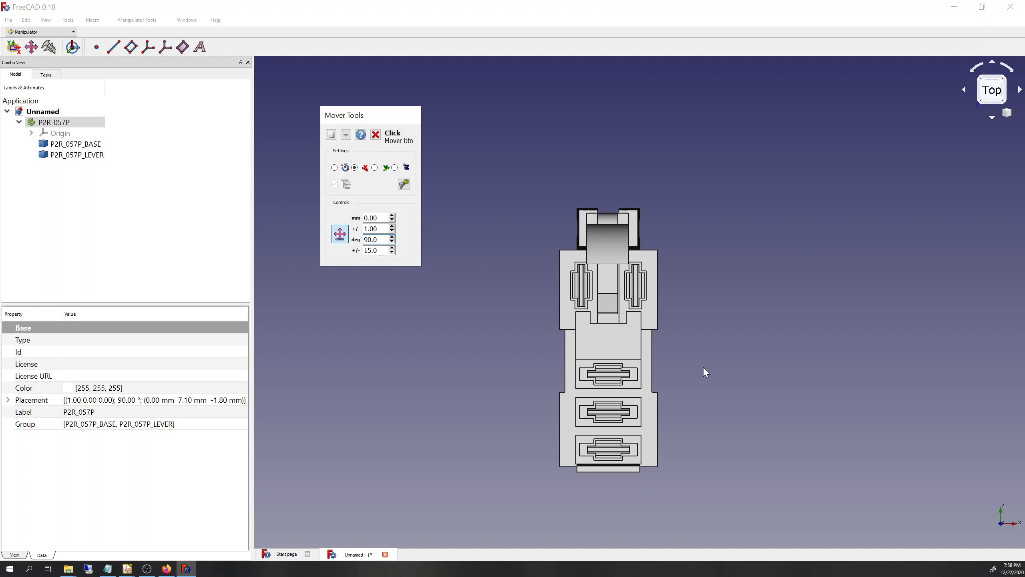
# Bring up the Measure Tools beside the model and add a datum plane to the P2R_057P part.
pyautogui.moveTo(715, 365); pyautogui.dragTo(606, 301, button='middle')
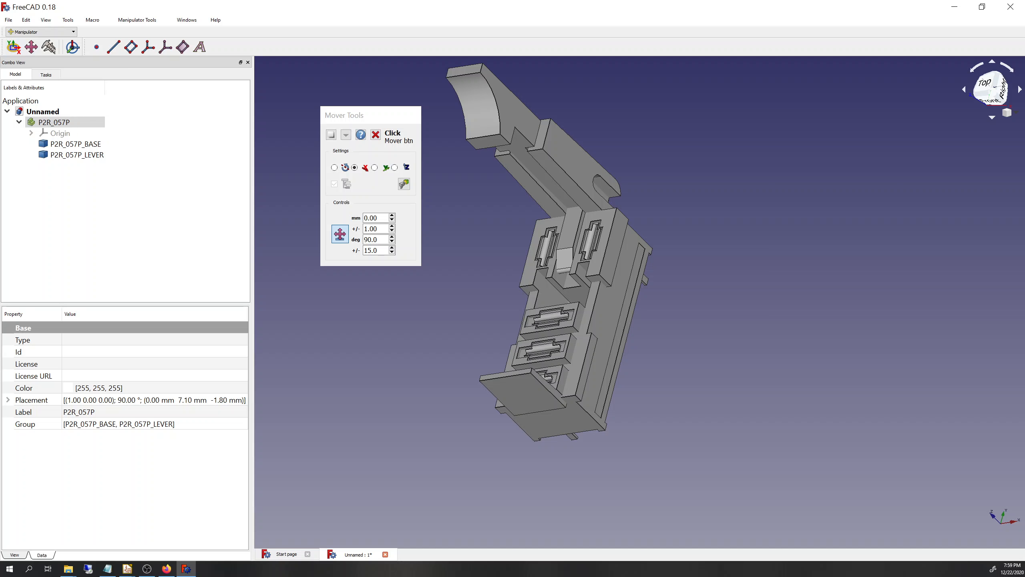
pyautogui.moveTo(1024, 79); pyautogui.dragTo(777, 211)
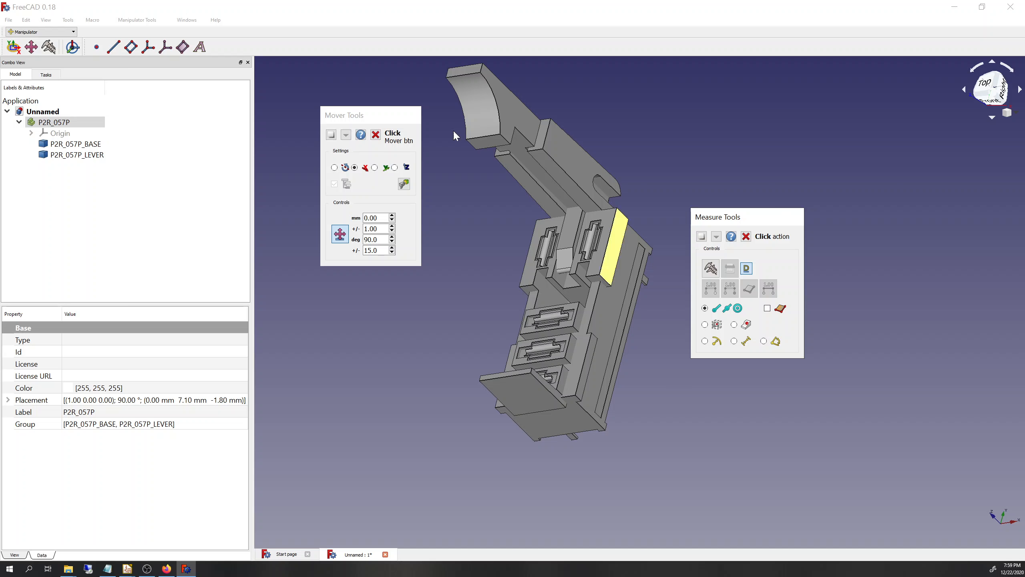
pyautogui.click(135, 51)
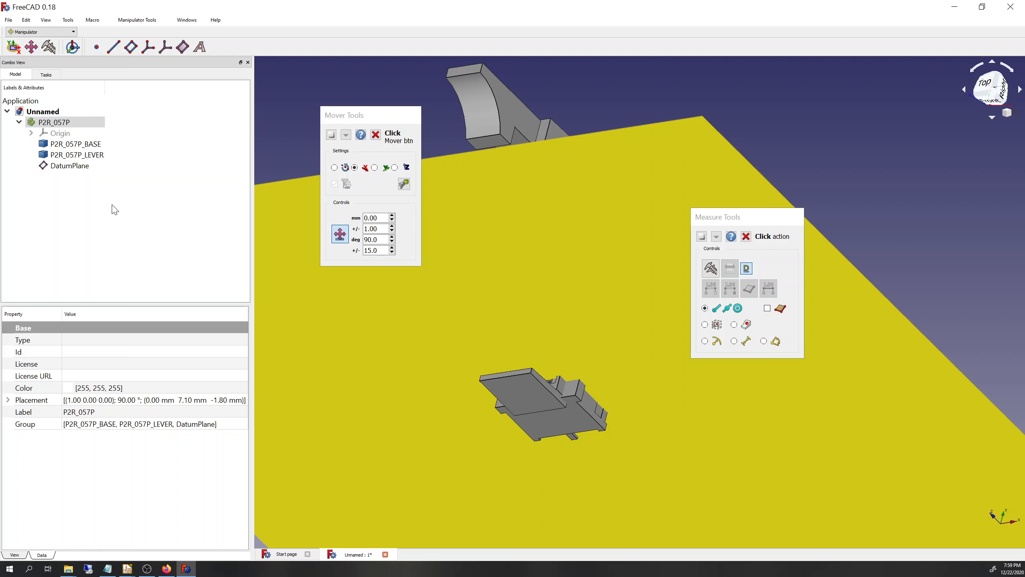
# Edit the datum plane and attach it as Plane by 3 points to three corner vertices on the underside of the base.
pyautogui.click(67, 166)
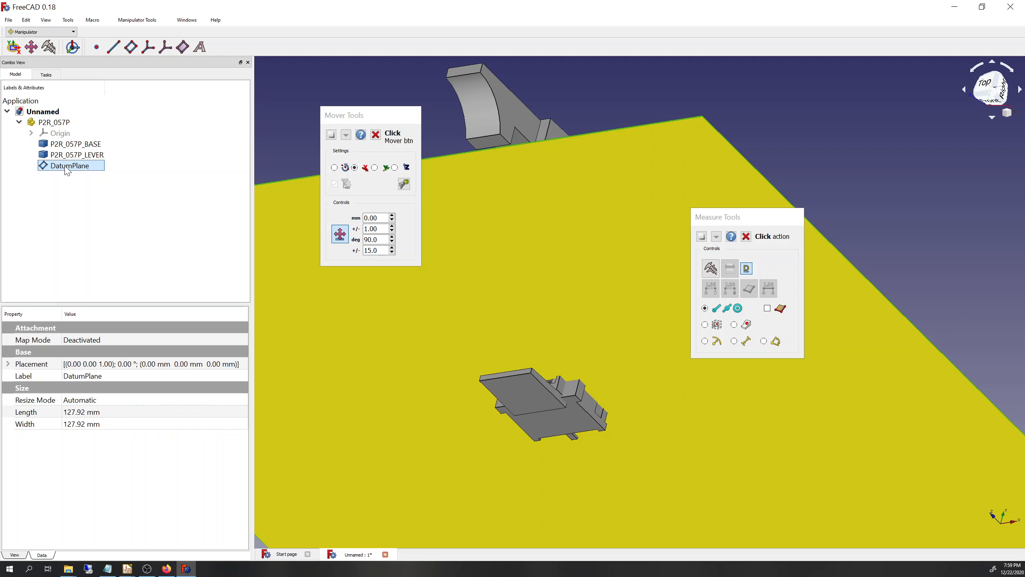
pyautogui.rightClick(67, 171)
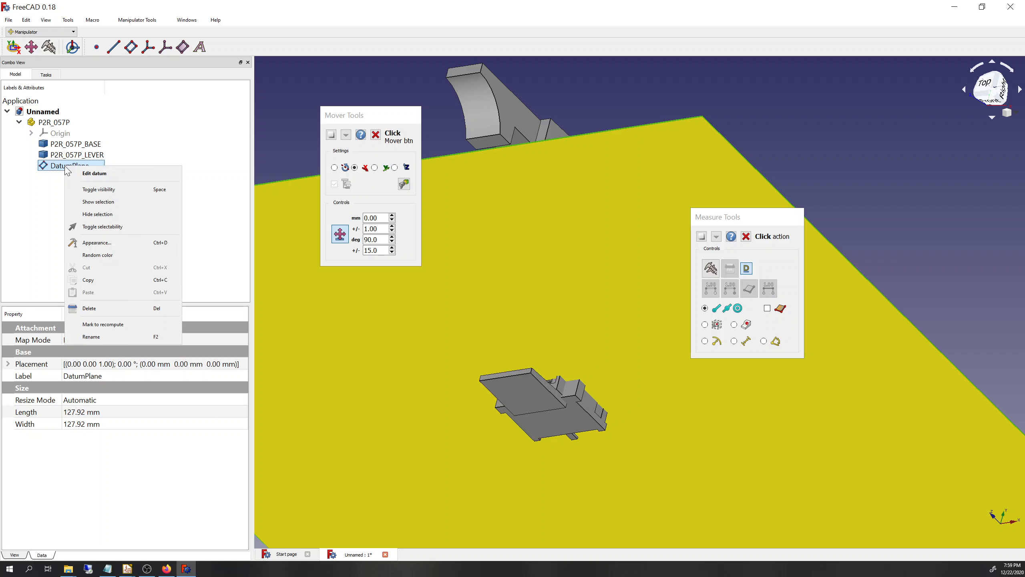
pyautogui.click(86, 173)
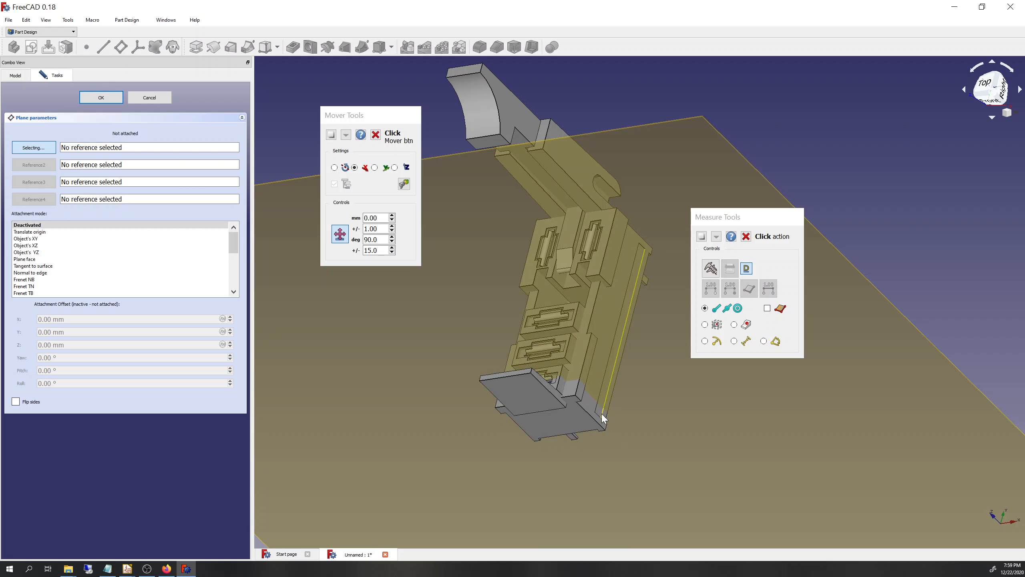
pyautogui.moveTo(603, 418); pyautogui.dragTo(492, 368, button='middle')
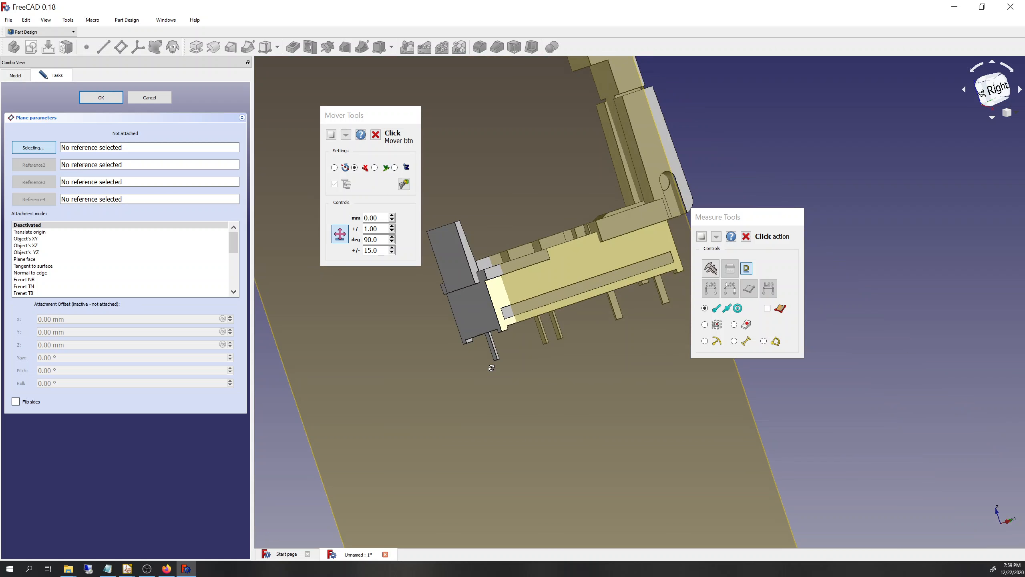
pyautogui.click(501, 331)
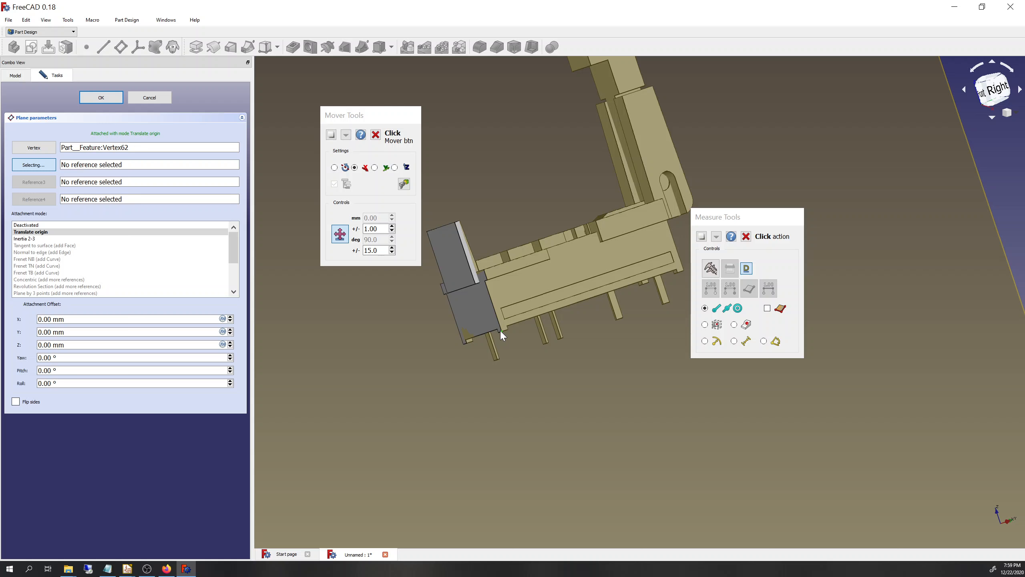
pyautogui.click(463, 344)
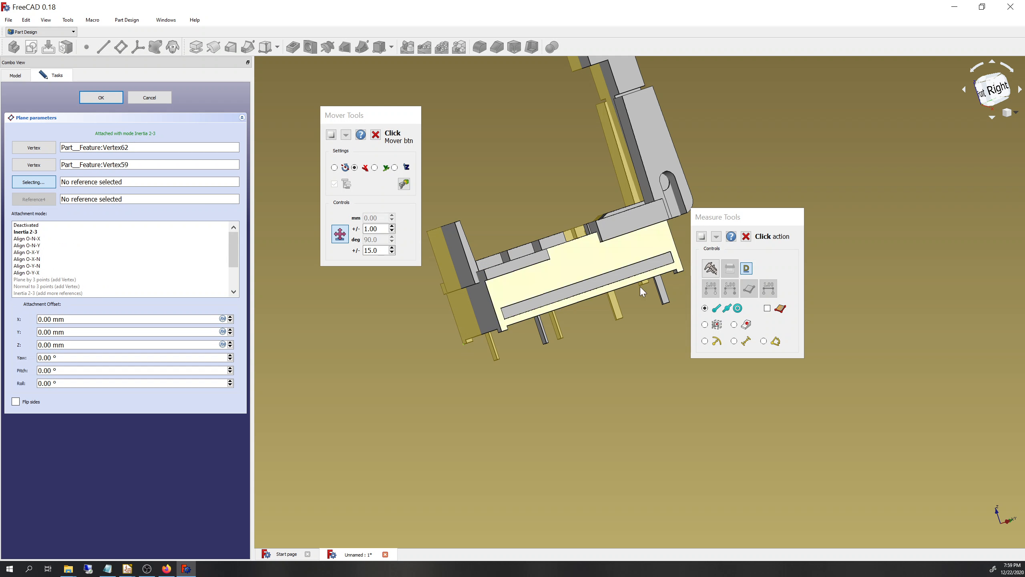
pyautogui.click(685, 272)
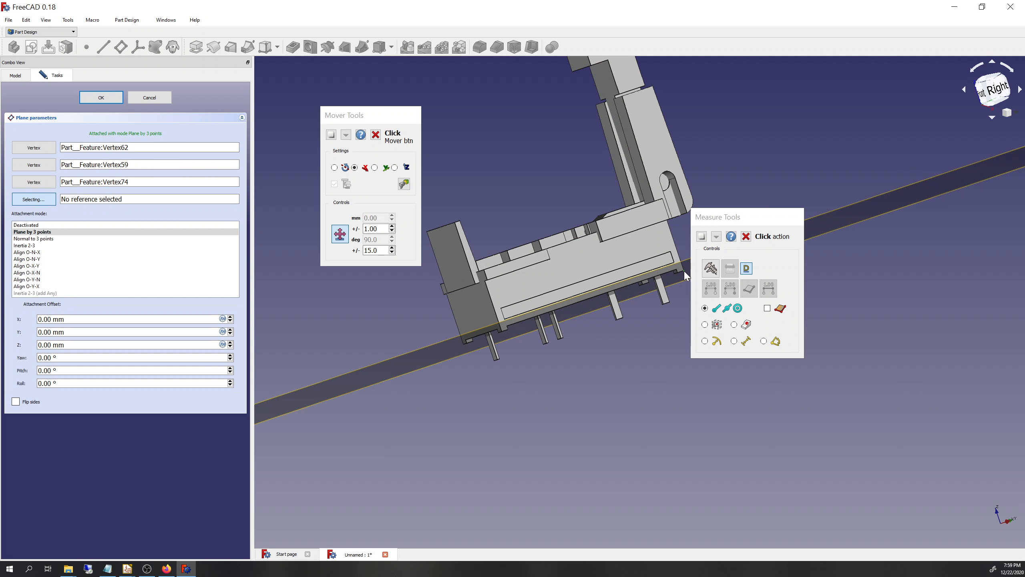
pyautogui.moveTo(495, 173); pyautogui.dragTo(553, 230, button='middle')
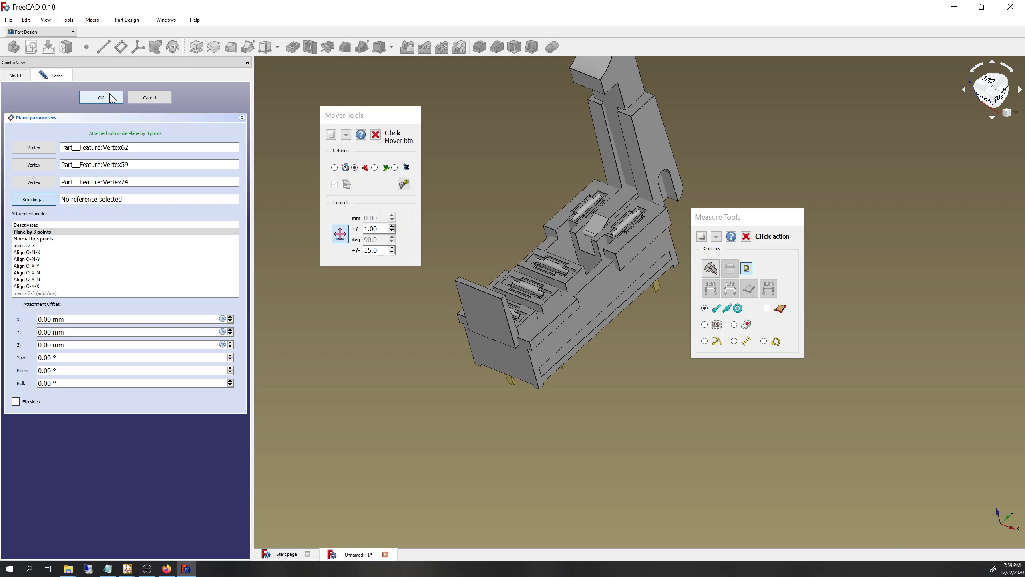
# Finish editing the datum plane, keeping its three-point attachment.
pyautogui.click(16, 77)
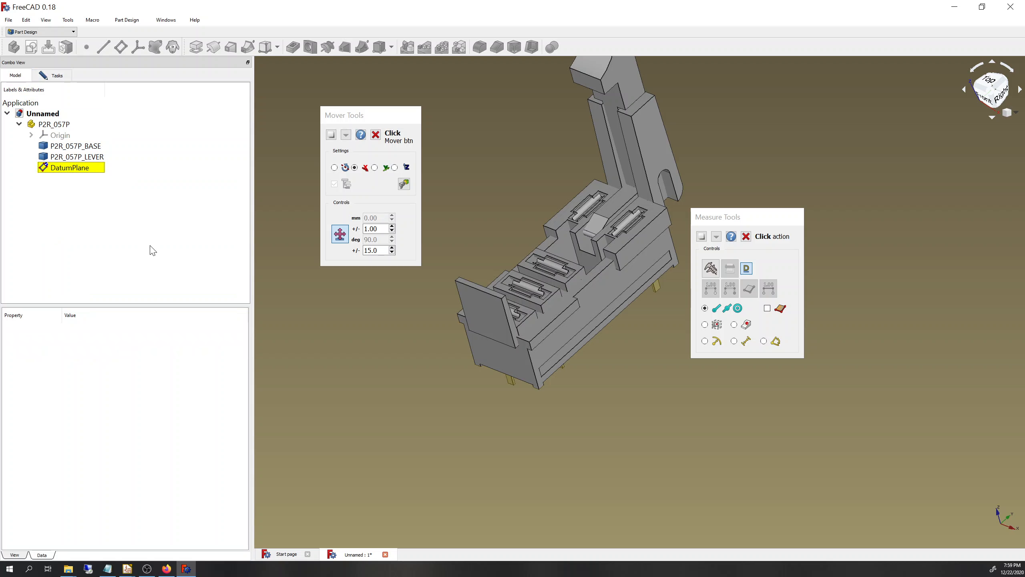
pyautogui.click(83, 157)
pyautogui.click(94, 146)
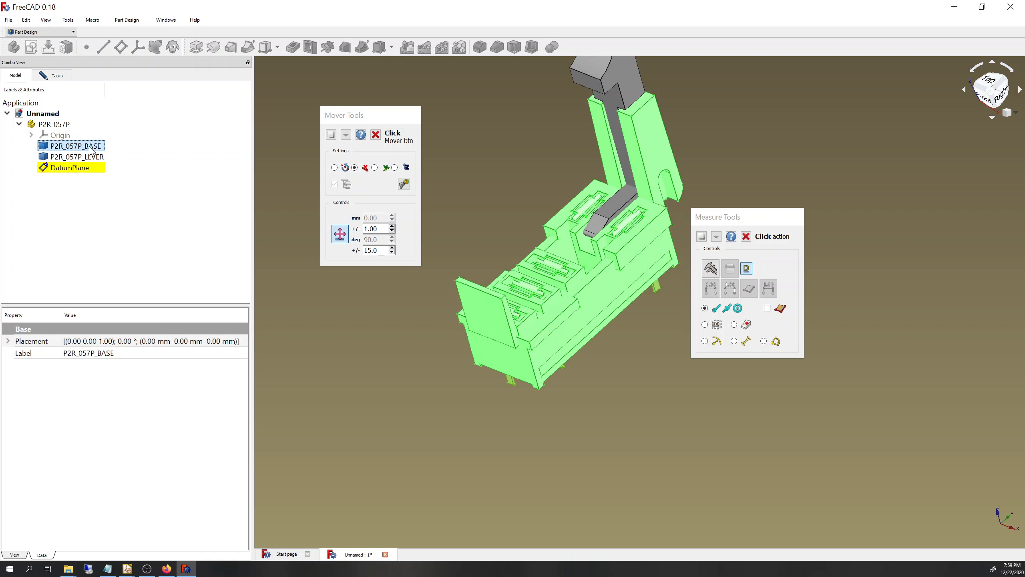
pyautogui.click(89, 158)
pyautogui.click(126, 208)
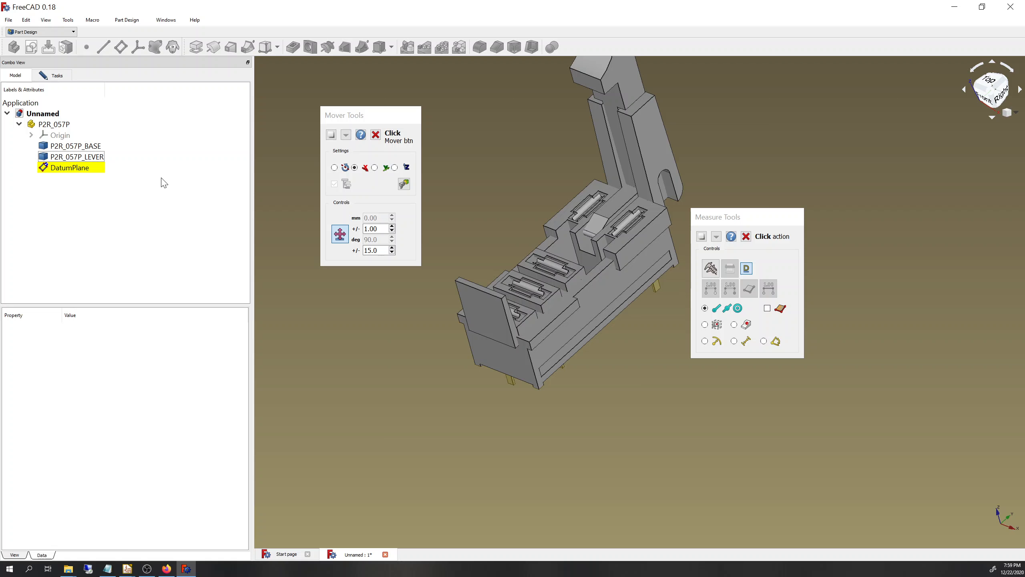
pyautogui.rightClick(80, 171)
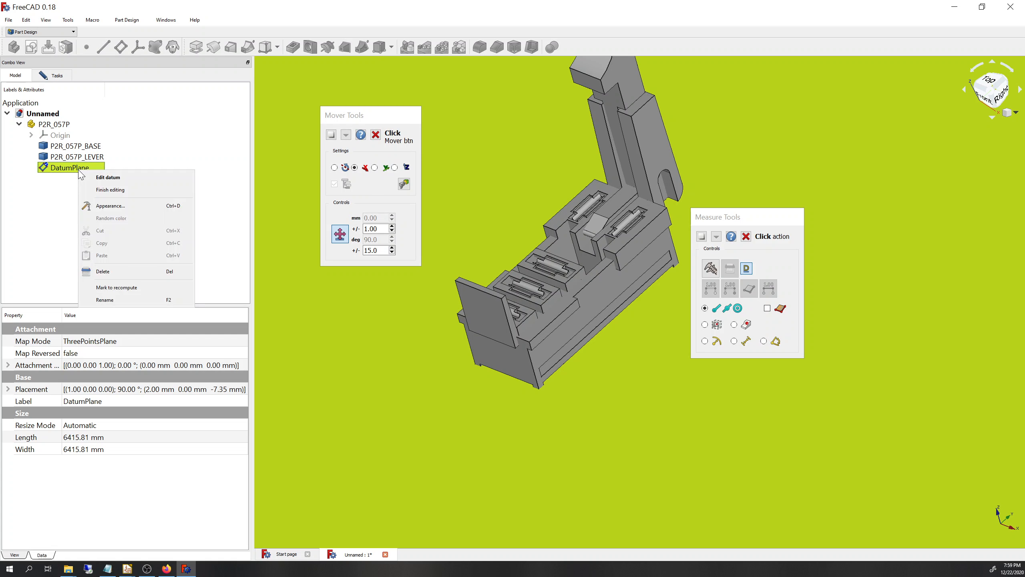
pyautogui.click(110, 190)
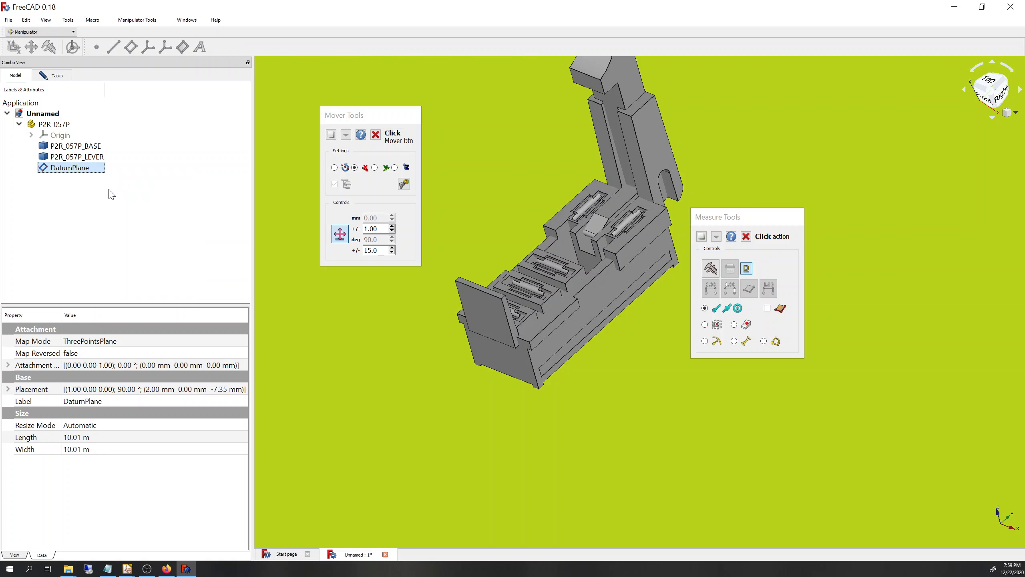
# Inspect the part against the datum plane and read the Mover Tools help.
pyautogui.scroll(5, 556, 310)
pyautogui.scroll(-10, 559, 312)
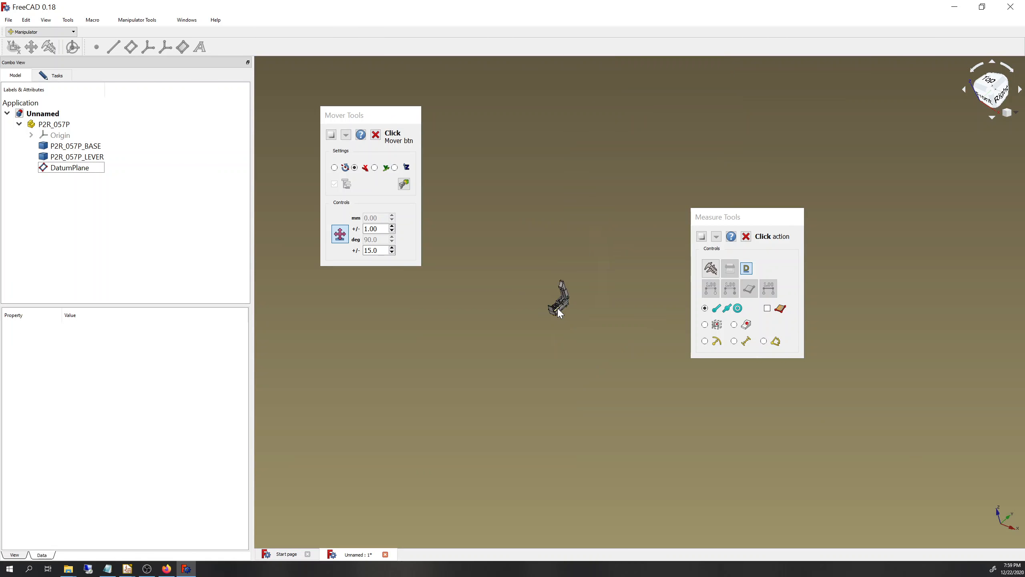
pyautogui.scroll(10, 558, 307)
pyautogui.scroll(-4, 537, 305)
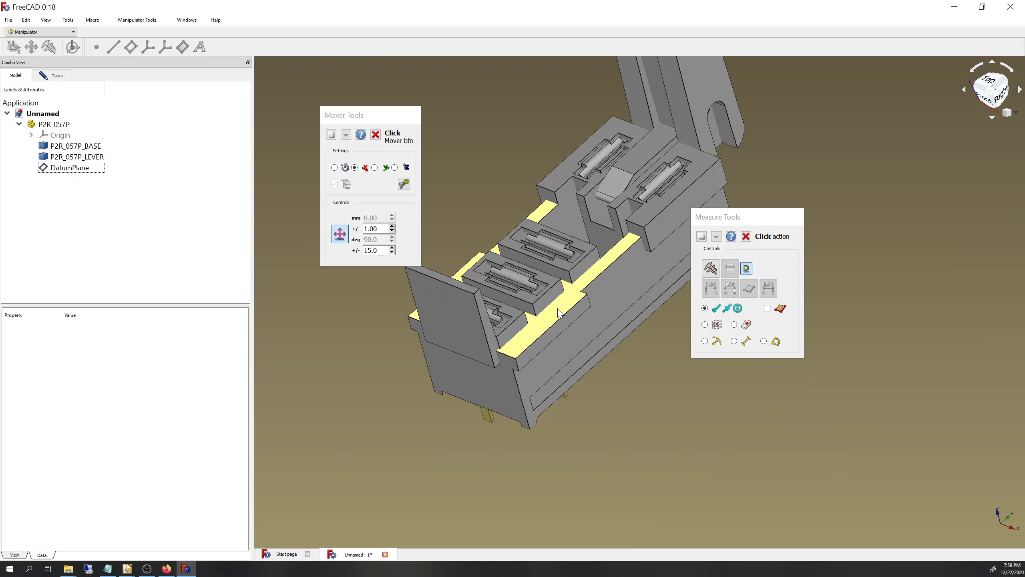
pyautogui.moveTo(535, 303); pyautogui.dragTo(562, 303, button='middle')
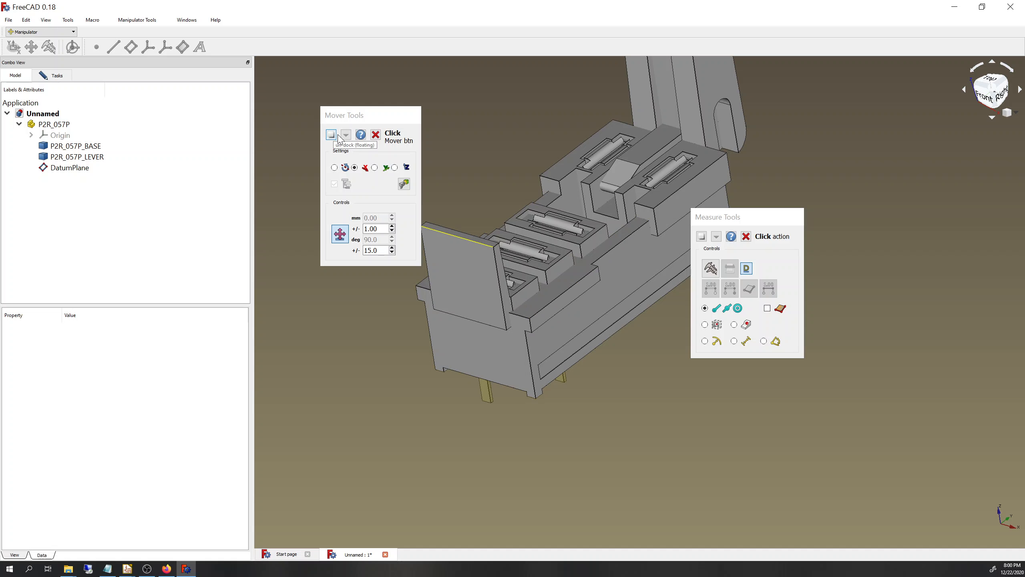
pyautogui.click(360, 136)
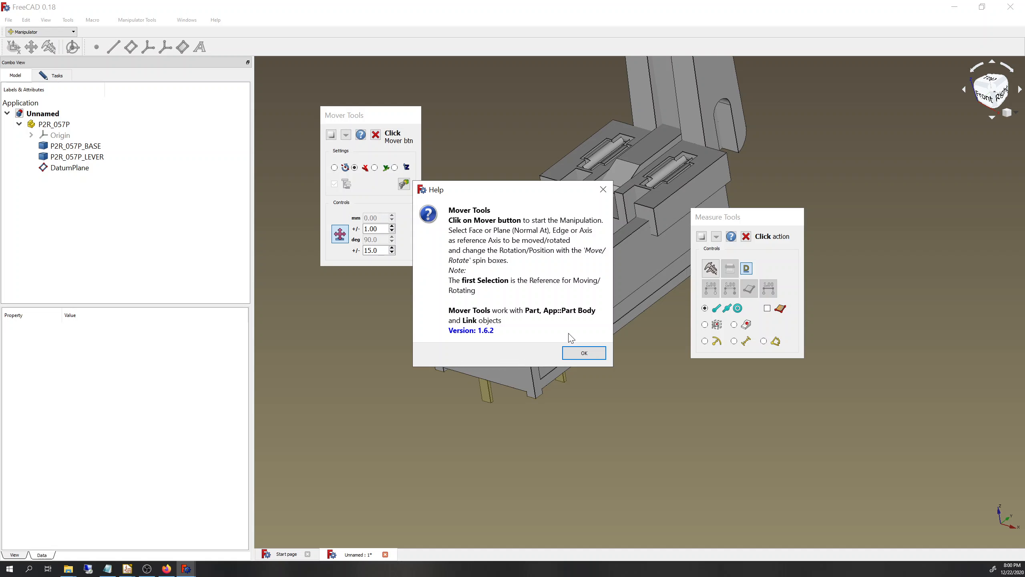
pyautogui.click(585, 352)
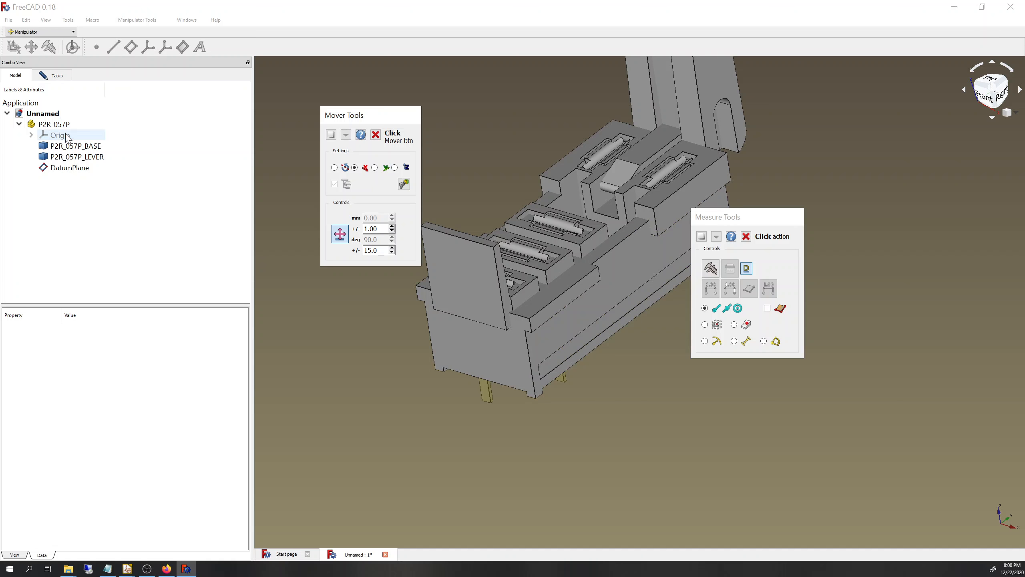
# Expand the P2R_057P part's Origin and make its axes and planes visible around the model.
pyautogui.click(66, 136)
pyautogui.click(31, 136)
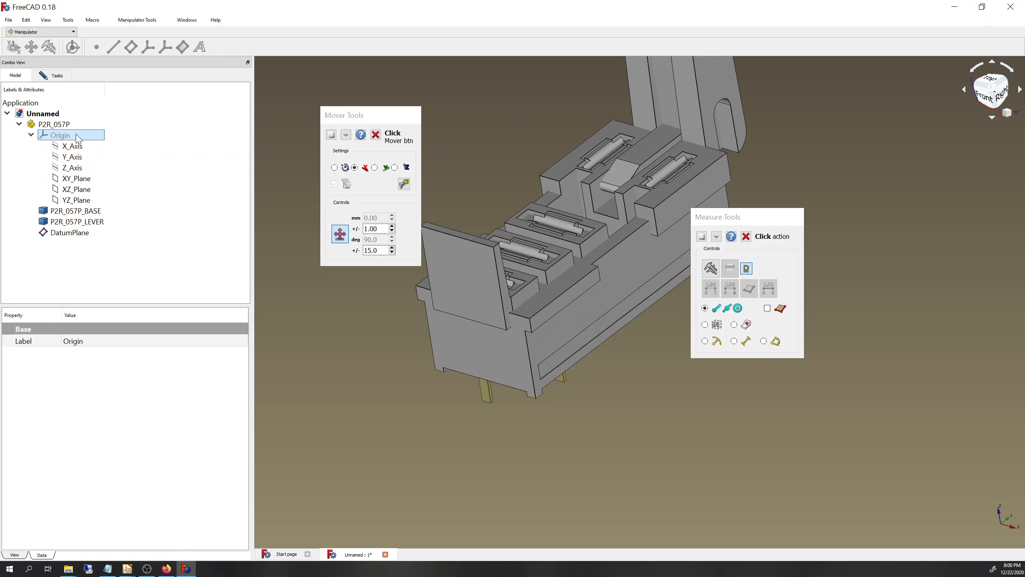
pyautogui.press('space')
pyautogui.moveTo(669, 375); pyautogui.dragTo(576, 351, button='middle')
pyautogui.scroll(4, 575, 351)
pyautogui.scroll(-20, 574, 350)
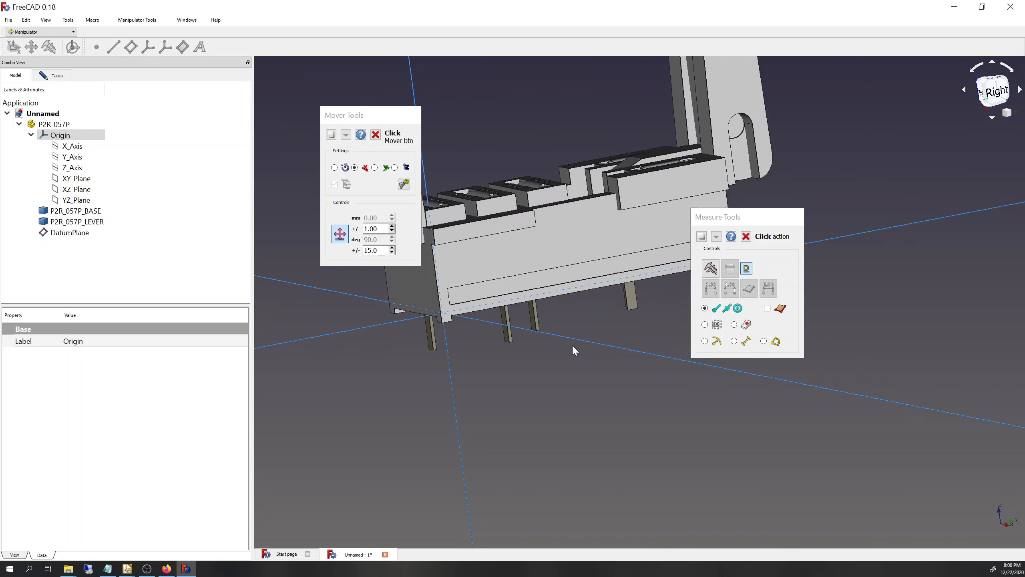
pyautogui.scroll(15, 573, 350)
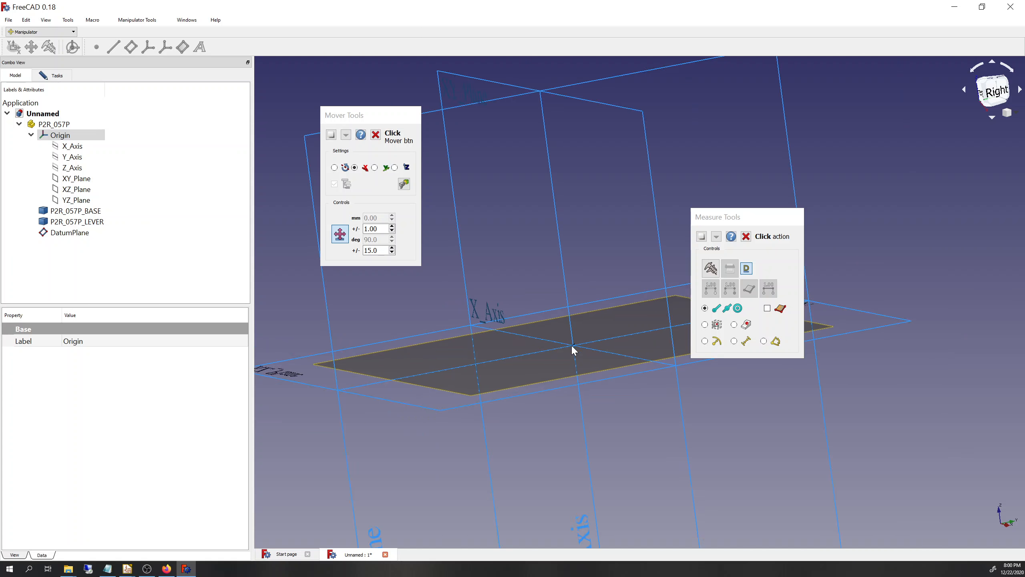
pyautogui.scroll(-3, 573, 350)
# Move the Measure Tools and Mover Tools windows clear of the model and examine the part's position relative to the origin planes and datum plane.
pyautogui.moveTo(771, 221); pyautogui.dragTo(895, 211)
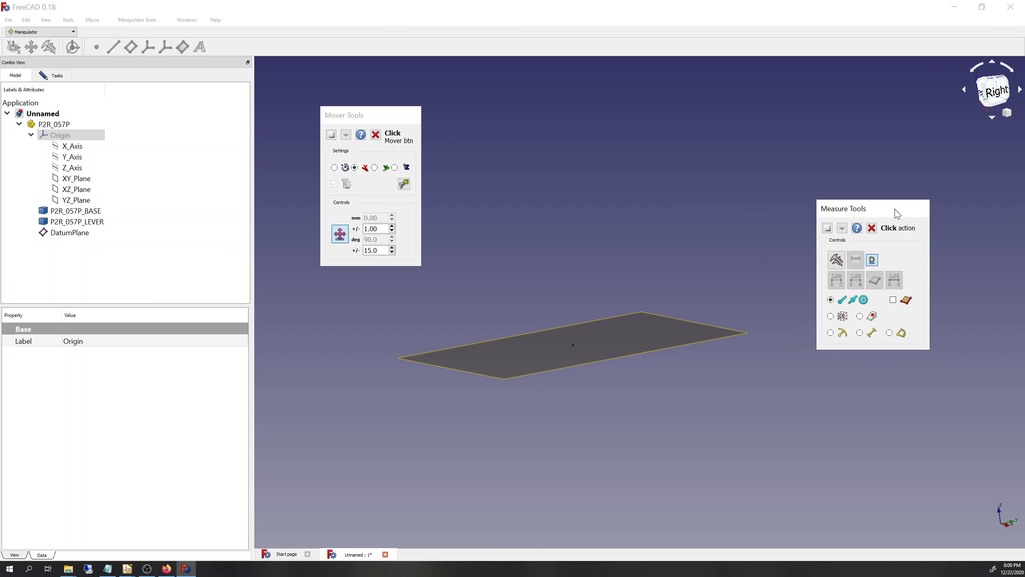
pyautogui.moveTo(375, 116); pyautogui.dragTo(881, 371)
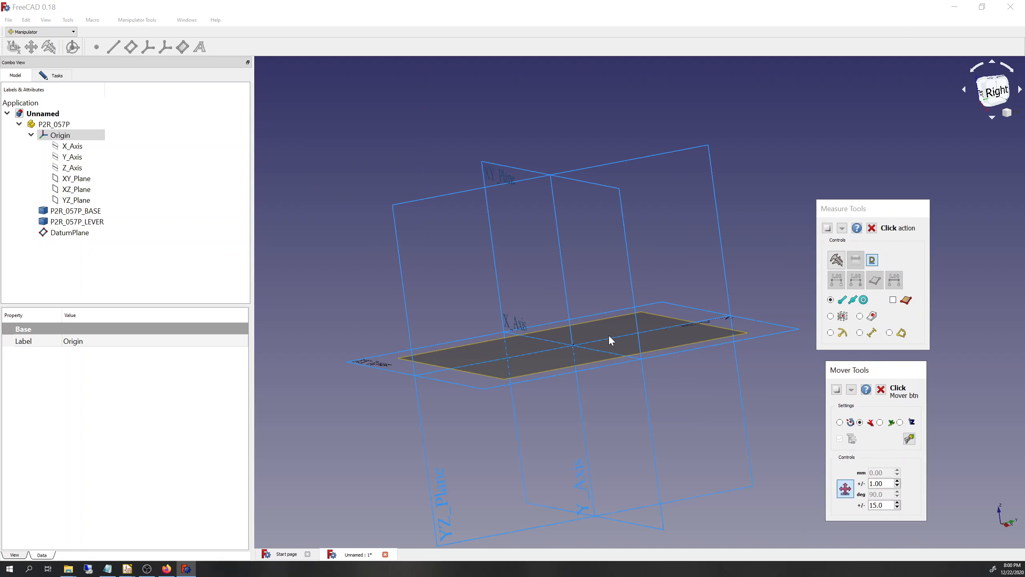
pyautogui.moveTo(343, 276); pyautogui.dragTo(521, 314, button='middle')
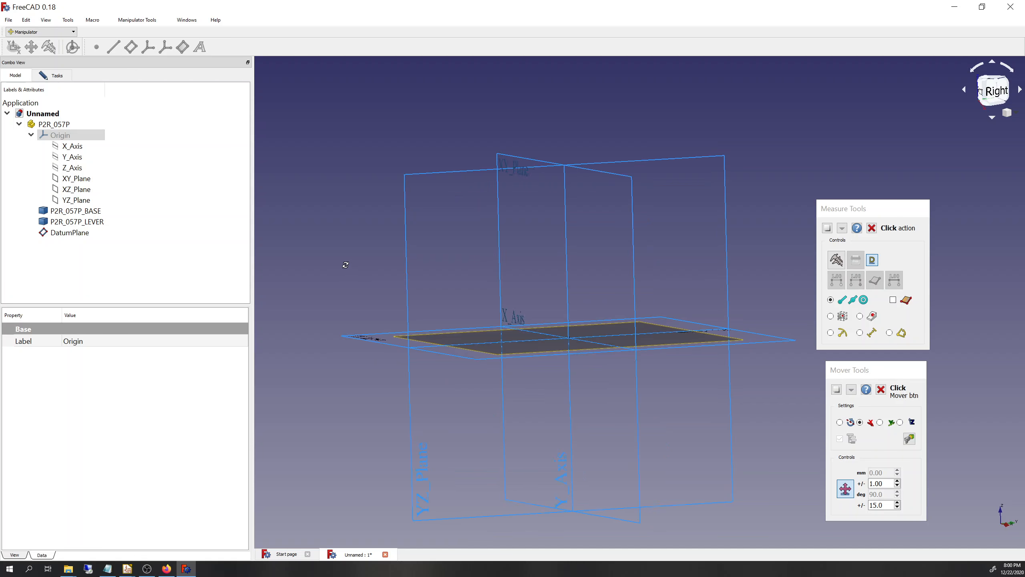
pyautogui.moveTo(675, 227); pyautogui.dragTo(718, 229, button='middle')
pyautogui.scroll(4, 535, 331)
pyautogui.scroll(5, 535, 330)
pyautogui.scroll(2, 785, 305)
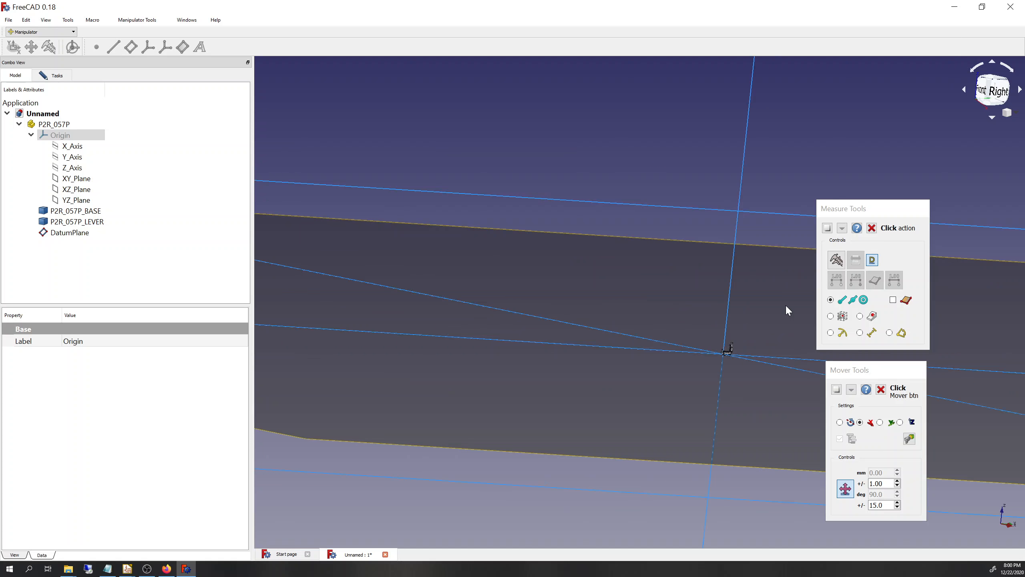
pyautogui.scroll(7, 765, 318)
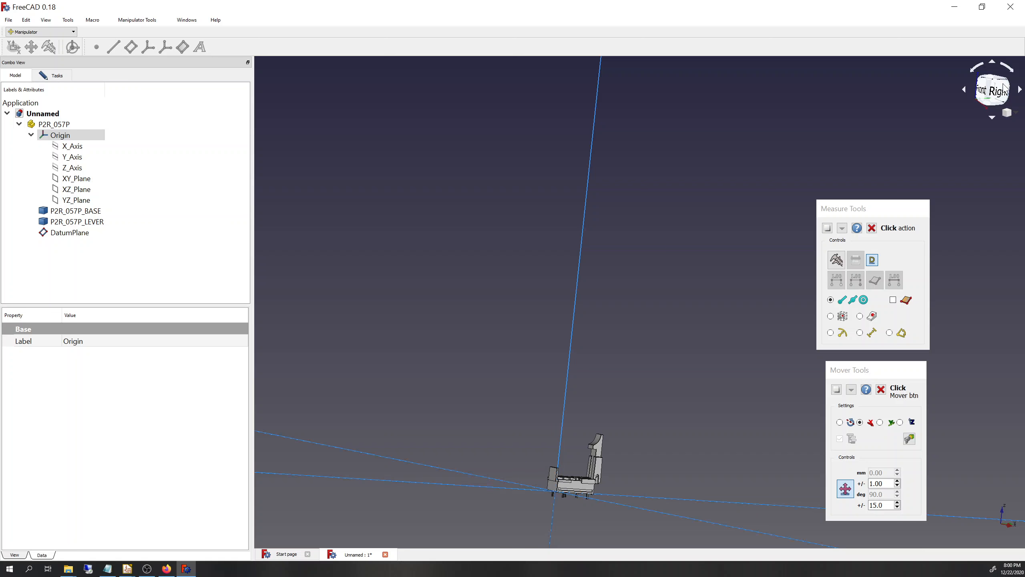
# Move the navigation cube away from the view corner and toggle the Origin's visibility to compare its axes and planes with the part.
pyautogui.moveTo(997, 105); pyautogui.dragTo(992, 132)
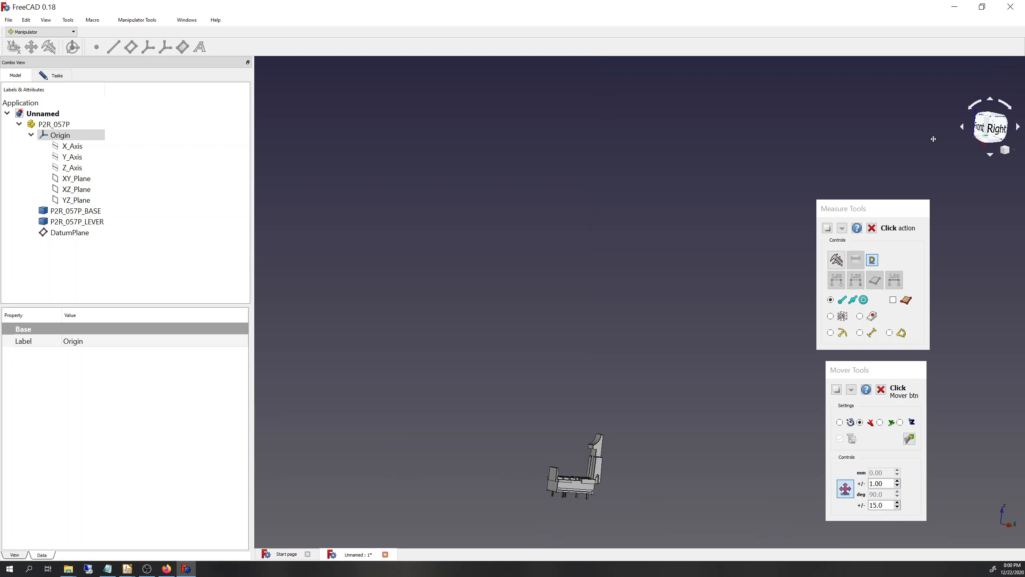
pyautogui.moveTo(934, 139); pyautogui.dragTo(881, 192, button='middle')
pyautogui.press('space')
pyautogui.press('space')
pyautogui.press('space')
pyautogui.press('space')
pyautogui.scroll(-14, 997, 114)
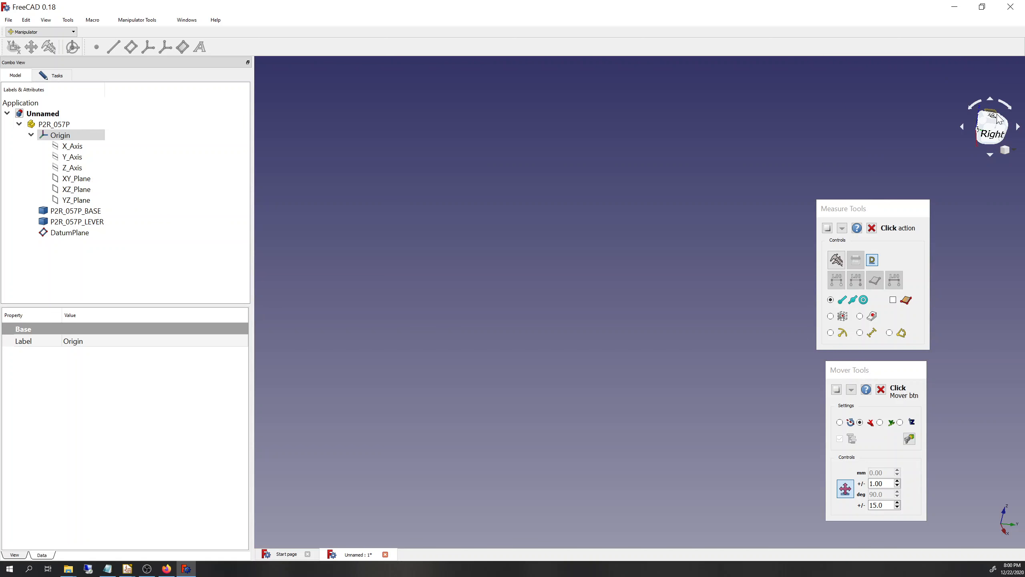
pyautogui.click(996, 118)
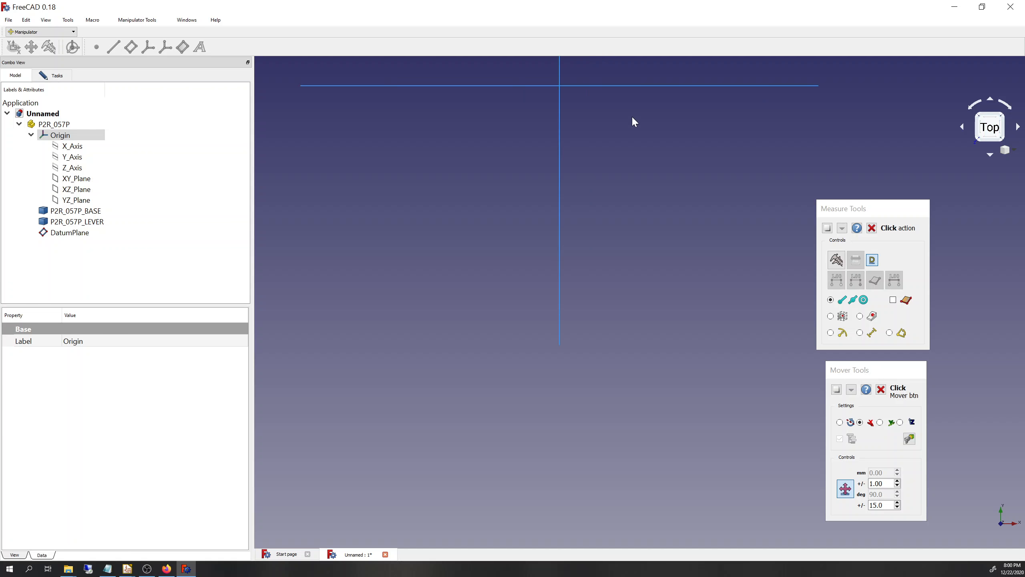
pyautogui.moveTo(522, 103); pyautogui.dragTo(567, 121, button='middle')
pyautogui.press('space')
pyautogui.scroll(5, 681, 336)
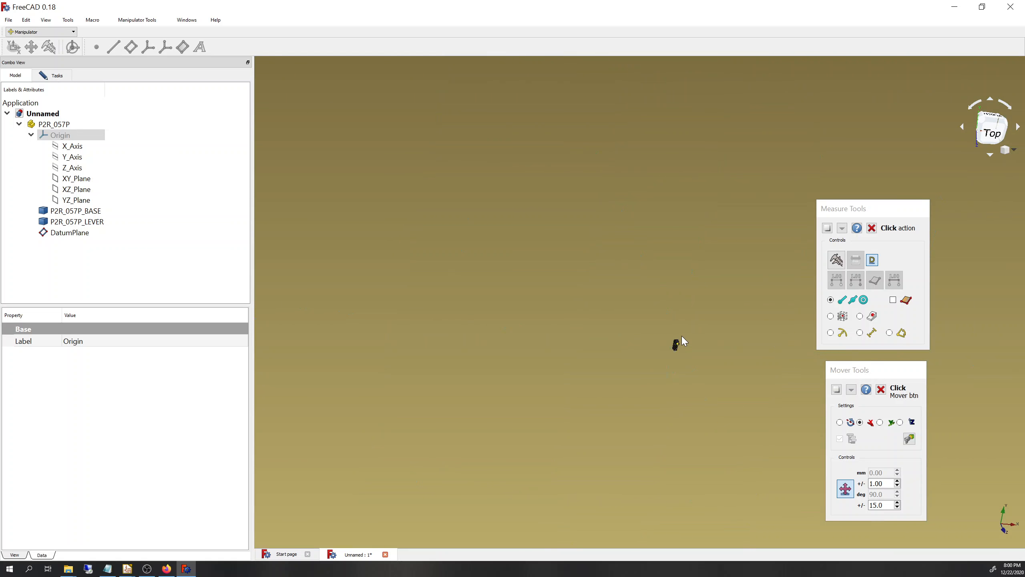
pyautogui.press('space')
pyautogui.scroll(8, 679, 364)
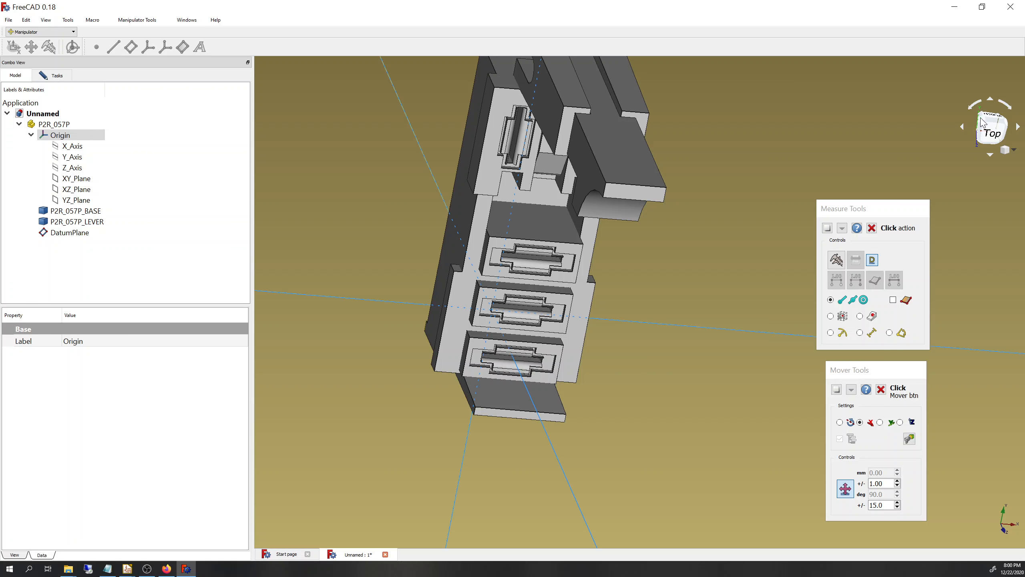
# Examine the part from the top against the origin axes, the XZ plane and the datum plane, with the Origin visible.
pyautogui.click(991, 131)
pyautogui.press('space')
pyautogui.scroll(-5, 695, 231)
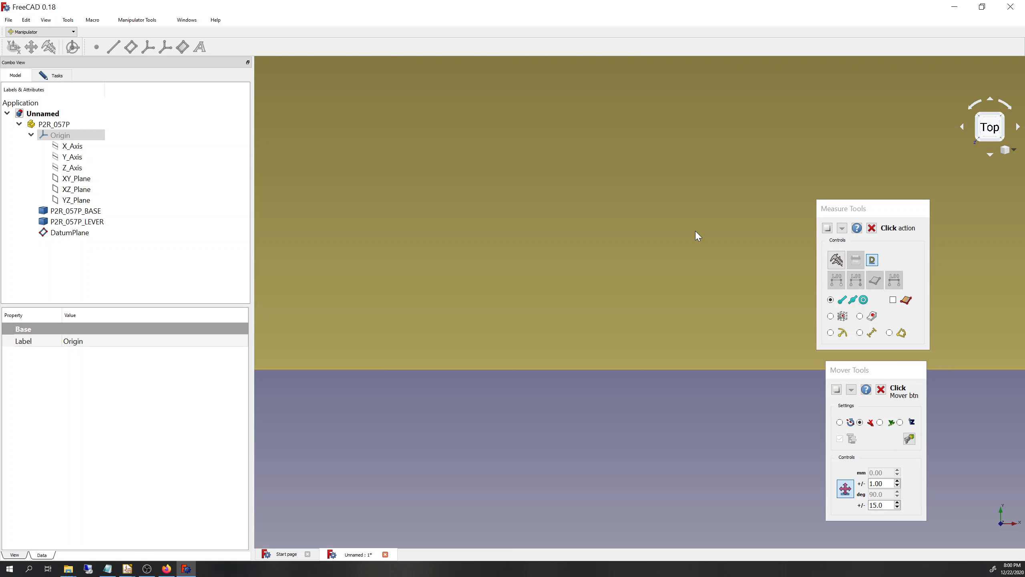
pyautogui.scroll(-3, 699, 236)
pyautogui.scroll(6, 664, 181)
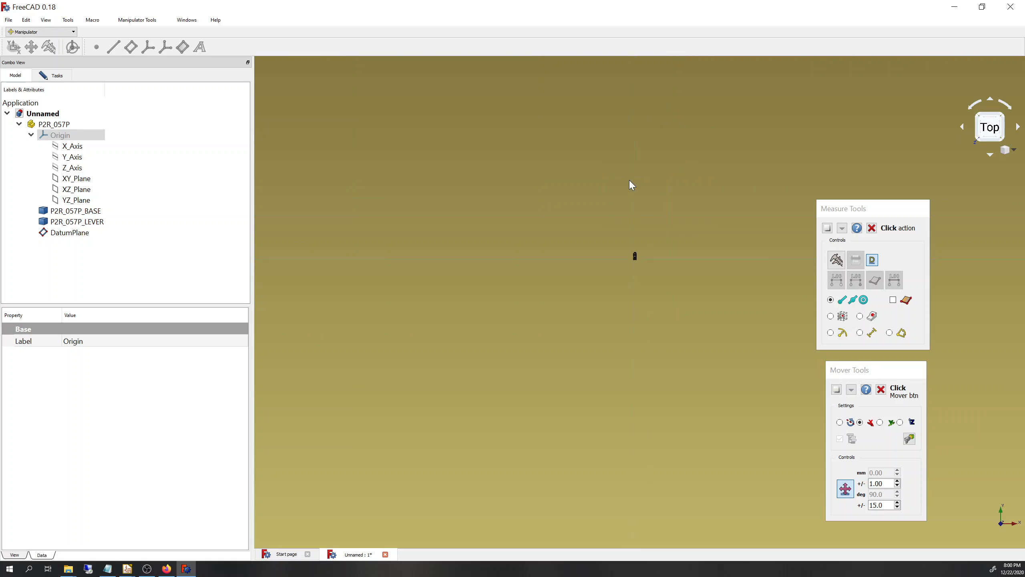
pyautogui.press('space')
pyautogui.scroll(10, 630, 179)
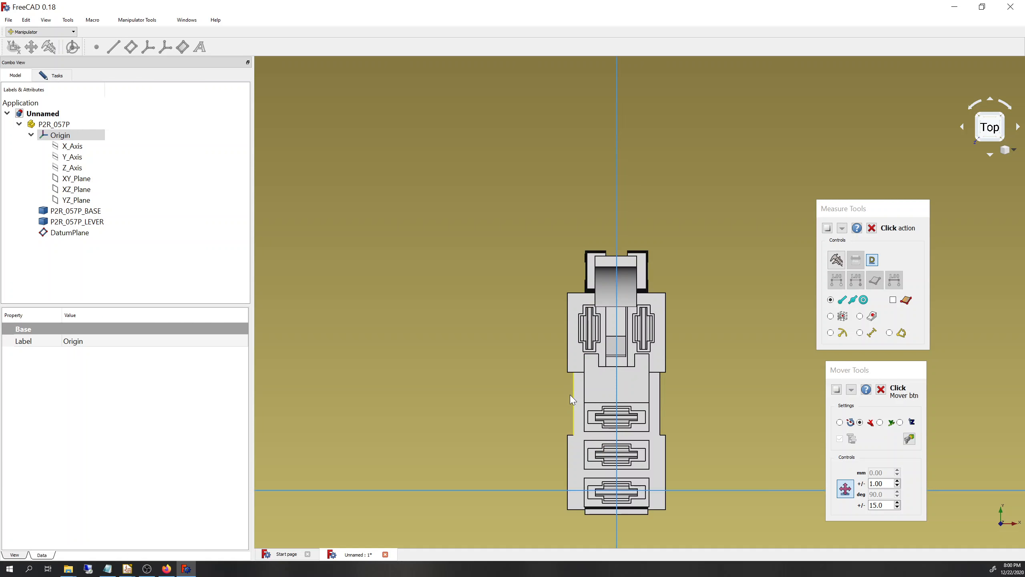
pyautogui.scroll(-15, 618, 374)
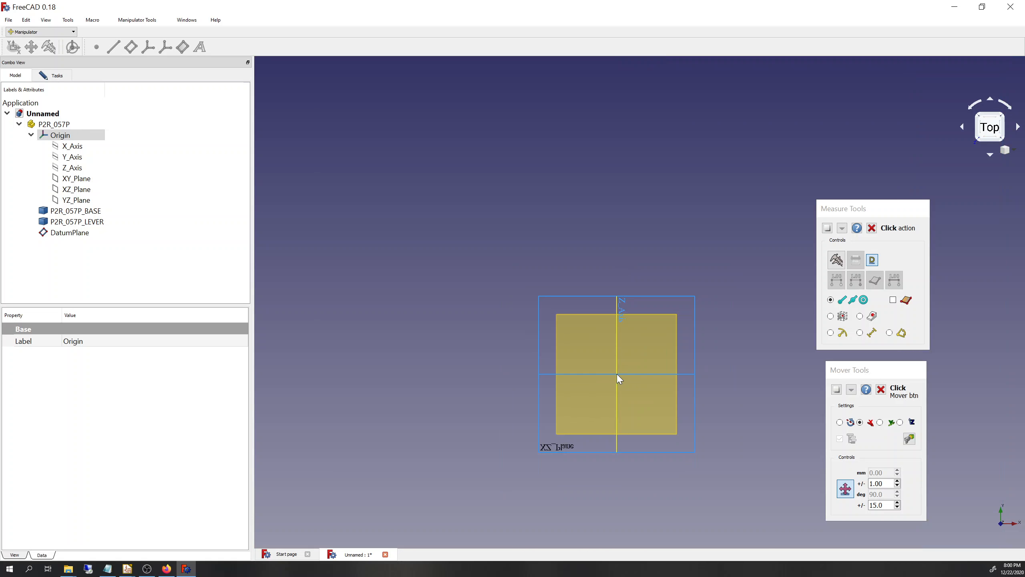
pyautogui.scroll(2, 619, 379)
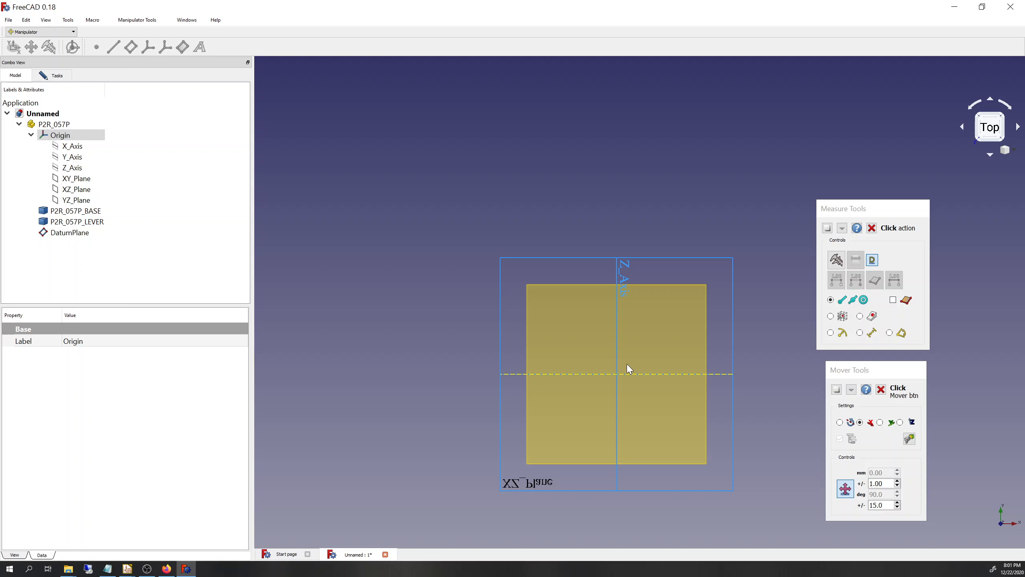
# Inspect the P2R_057P part's Placement, expanding it to read the angle, axis and position.
pyautogui.click(53, 125)
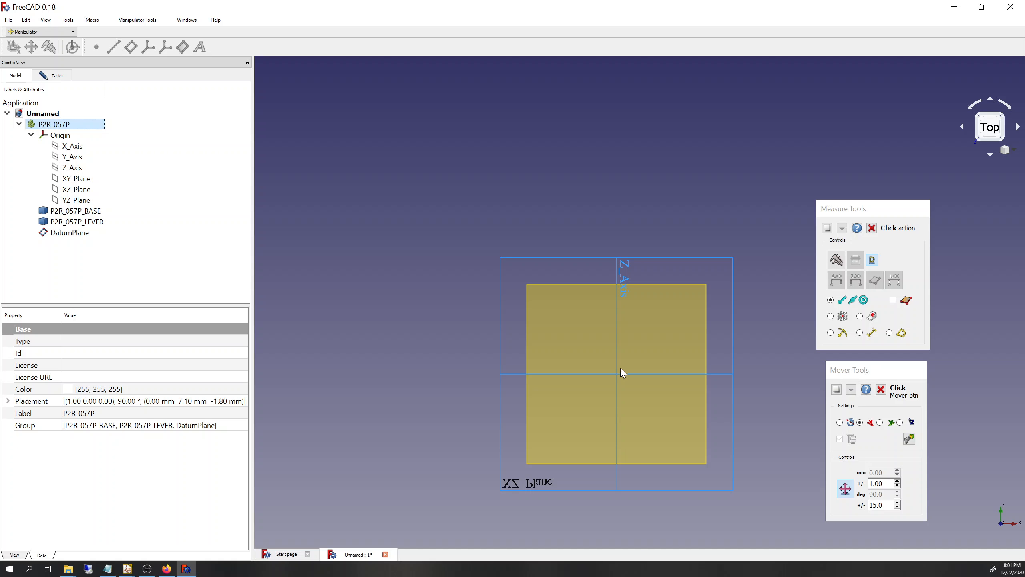
pyautogui.scroll(10, 615, 374)
pyautogui.scroll(12, 607, 379)
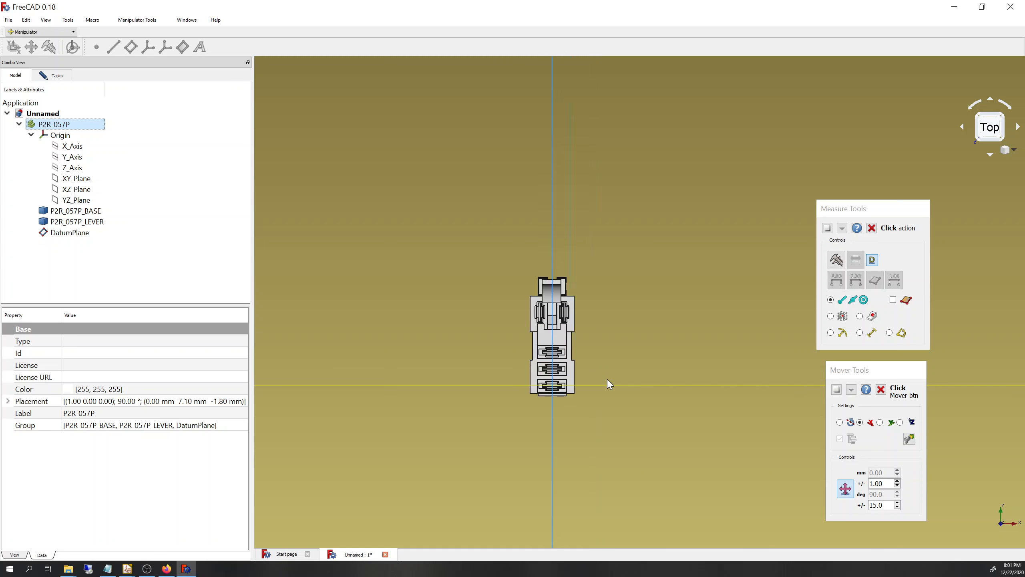
pyautogui.scroll(-5, 608, 379)
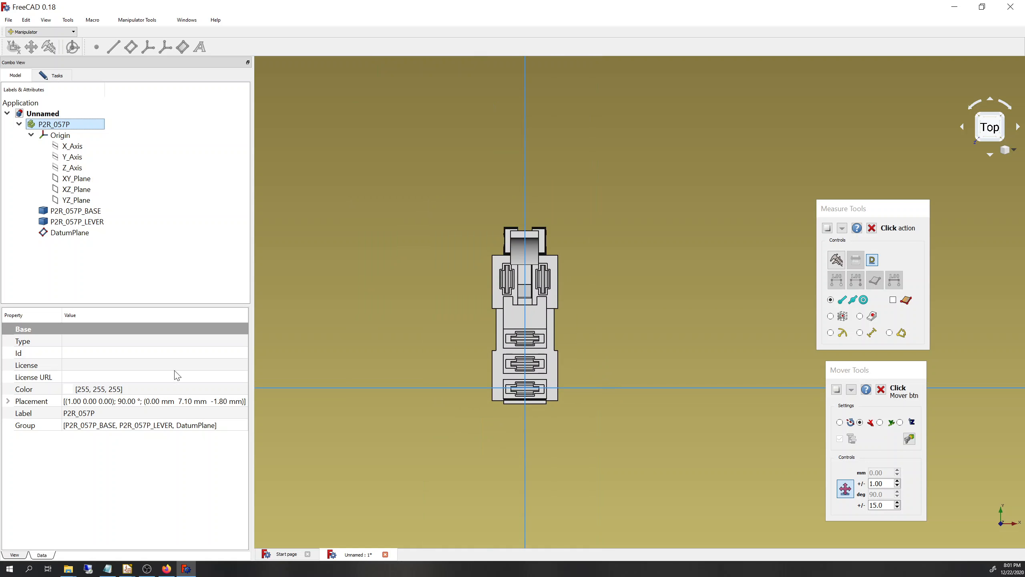
pyautogui.click(83, 401)
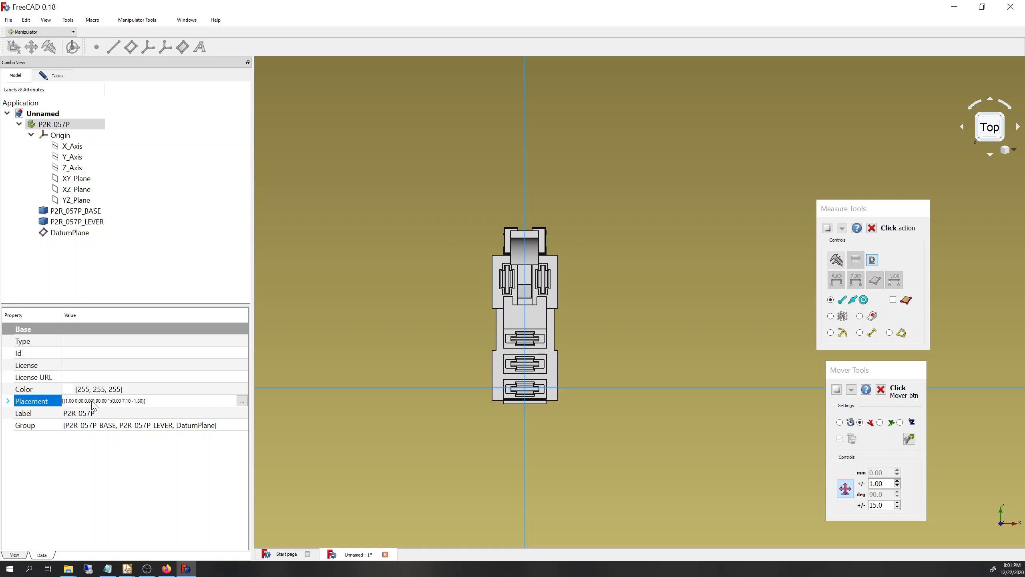
pyautogui.doubleClick(88, 402)
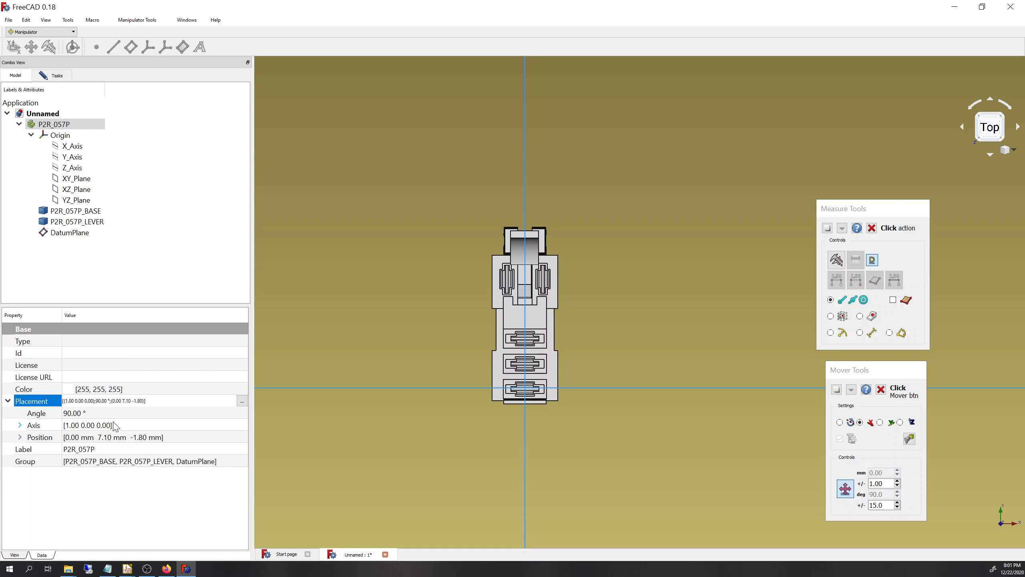
pyautogui.click(136, 270)
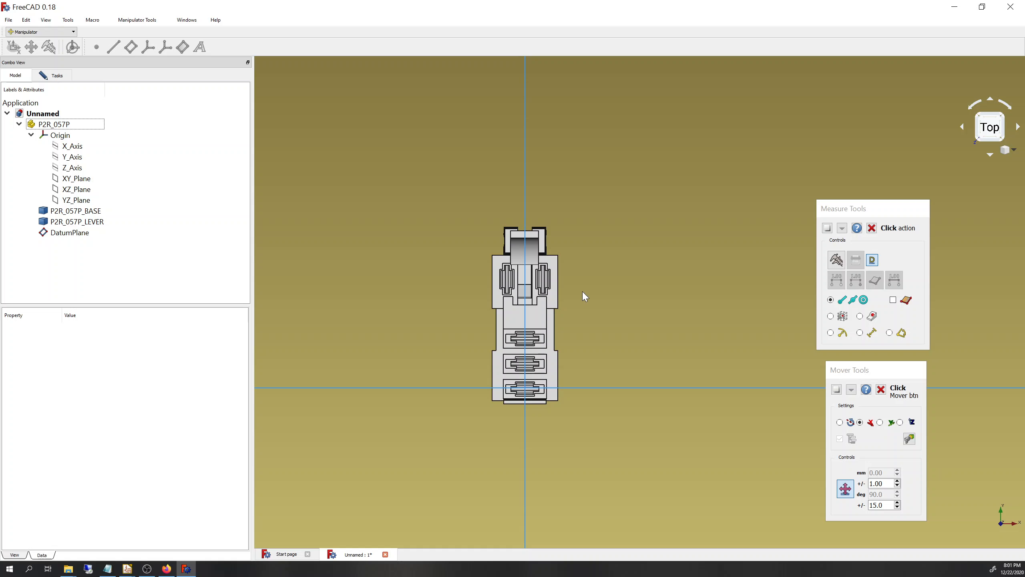
# Examine the labelled origin axes and XY plane around the part and their orientation relative to the datum plane.
pyautogui.moveTo(591, 348); pyautogui.dragTo(569, 350, button='middle')
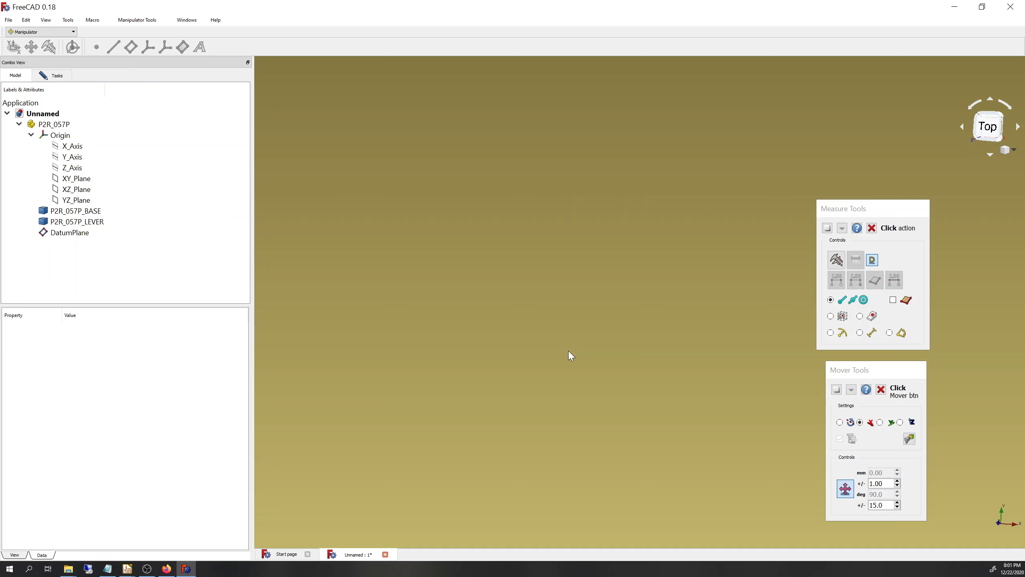
pyautogui.scroll(-4, 570, 348)
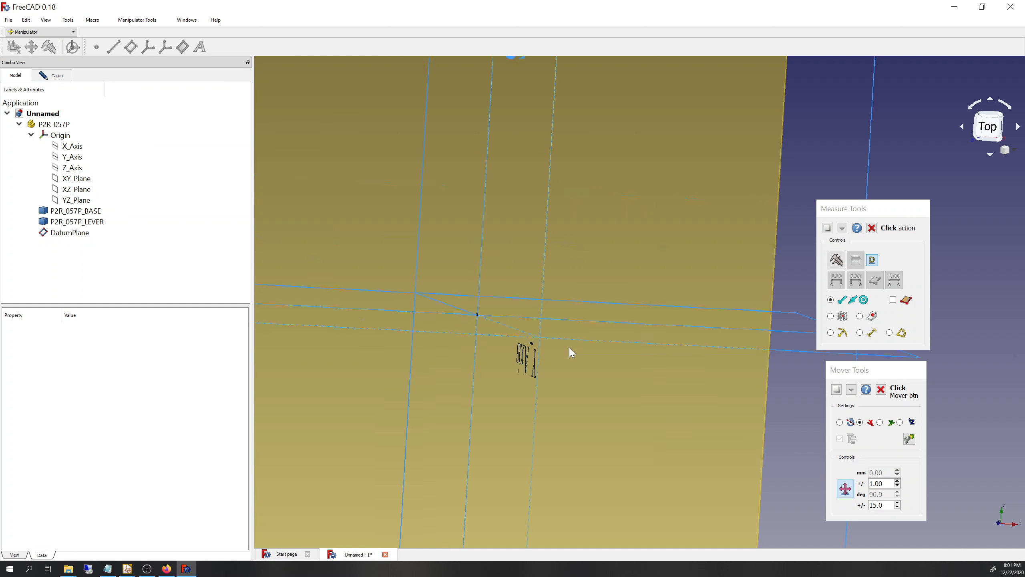
pyautogui.scroll(2, 569, 348)
pyautogui.moveTo(506, 321); pyautogui.dragTo(550, 354, button='middle')
pyautogui.moveTo(643, 439); pyautogui.dragTo(625, 321, button='middle')
pyautogui.moveTo(599, 406); pyautogui.dragTo(596, 363, button='middle')
pyautogui.moveTo(586, 378); pyautogui.dragTo(569, 368, button='middle')
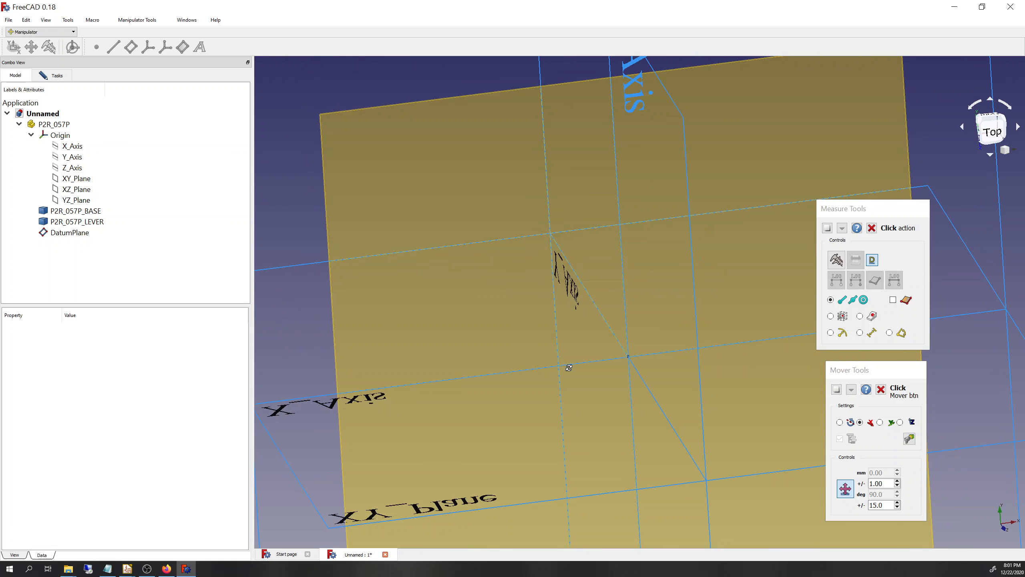
# Compare the Origin's properties with the P2R_057P part's Placement property.
pyautogui.click(83, 137)
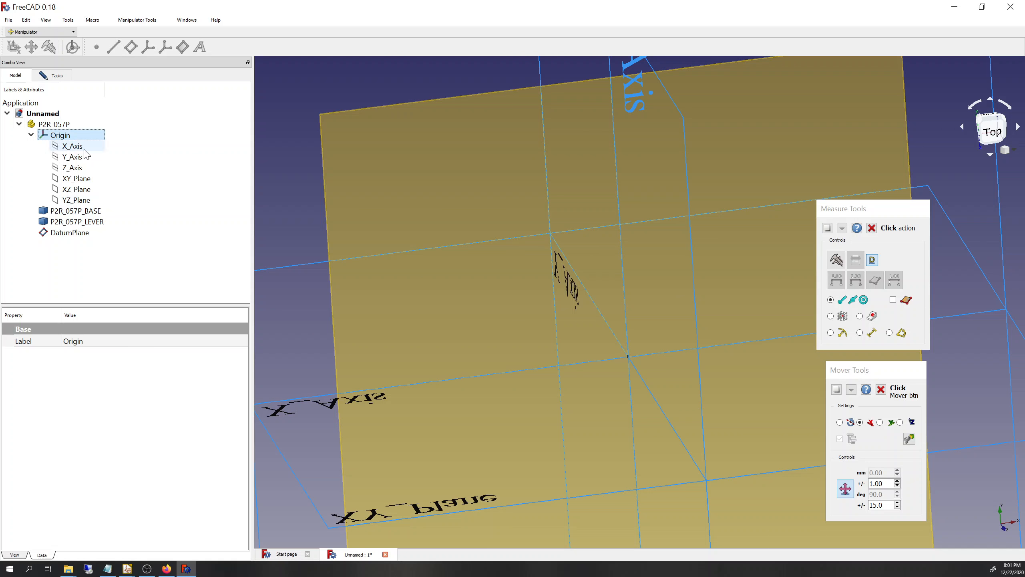
pyautogui.click(78, 128)
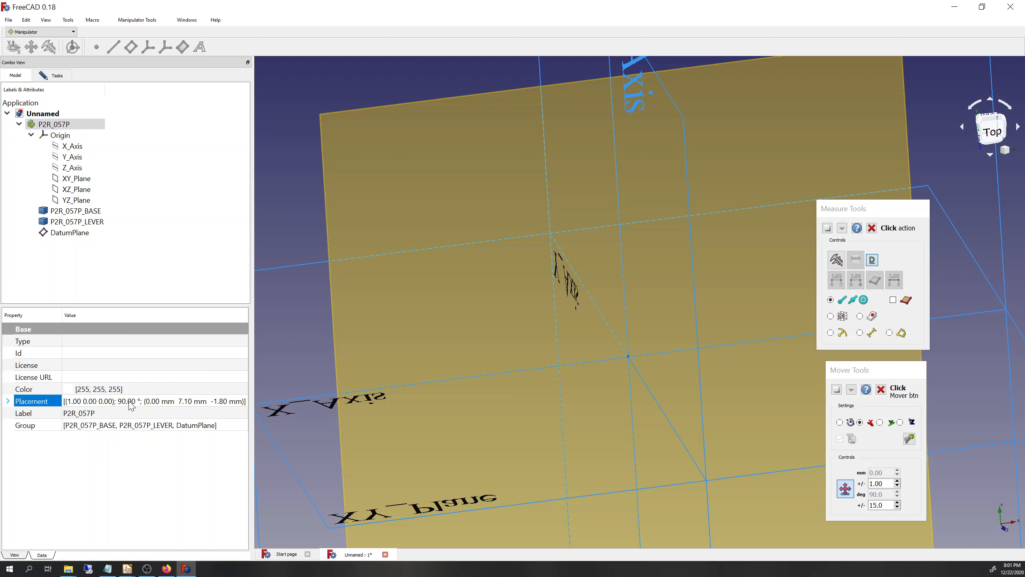
pyautogui.click(164, 232)
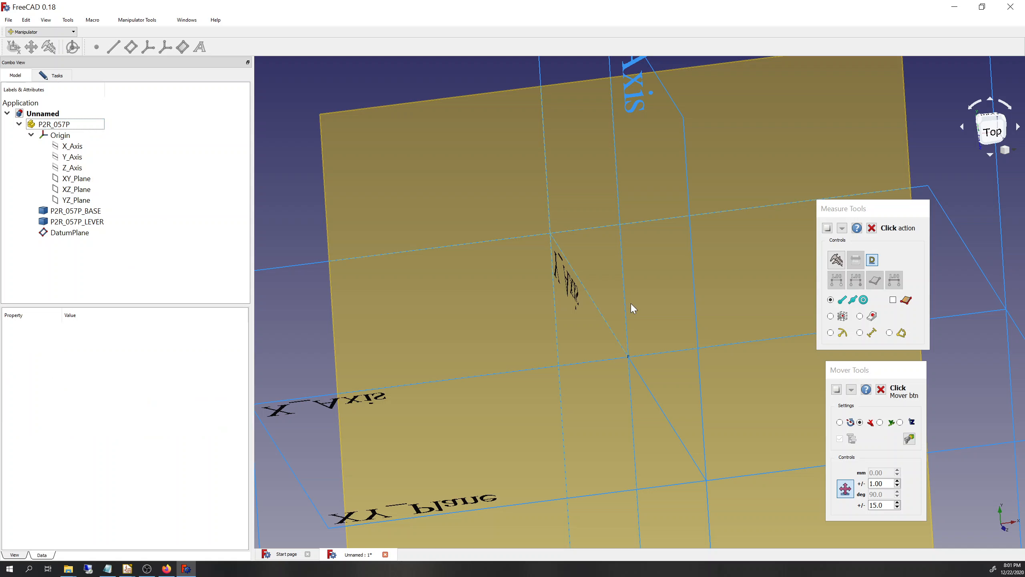
# Examine the part at the crossing of the origin axes from oblique angles, comparing the origin planes with the datum plane.
pyautogui.moveTo(600, 391)
pyautogui.mouseDown(button='middle')
pyautogui.moveTo(602, 369)
pyautogui.moveTo(586, 385)
pyautogui.moveTo(628, 390)
pyautogui.moveTo(617, 383)
pyautogui.mouseUp(button='middle')
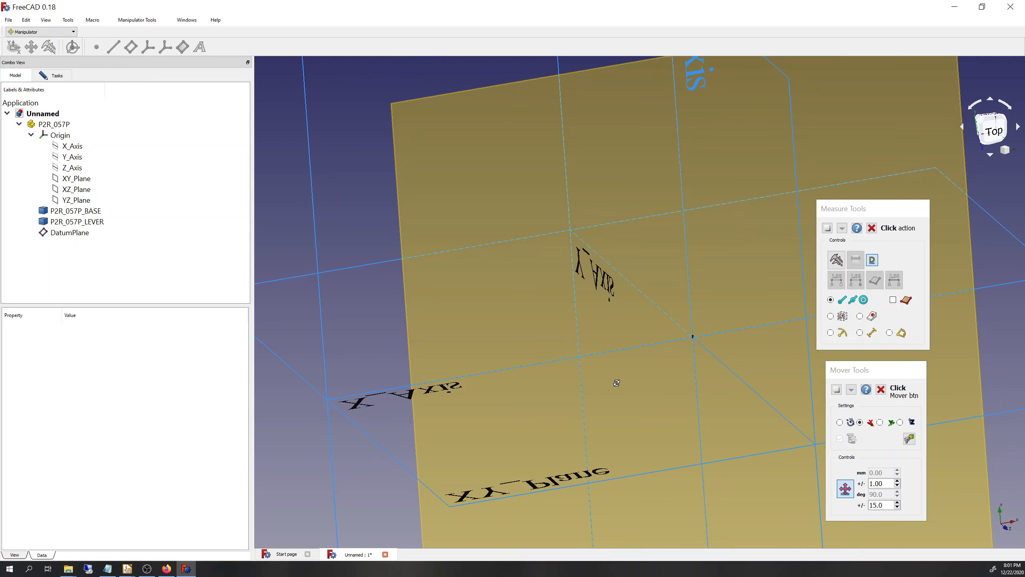
pyautogui.moveTo(556, 406)
pyautogui.mouseDown(button='middle')
pyautogui.moveTo(538, 417)
pyautogui.moveTo(548, 409)
pyautogui.mouseUp(button='middle')
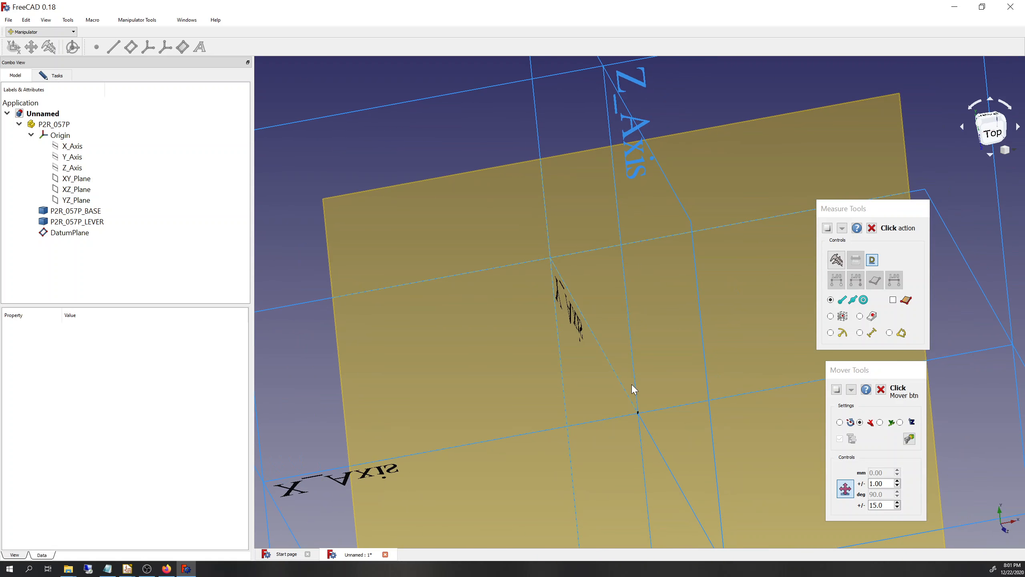
pyautogui.moveTo(613, 330); pyautogui.dragTo(568, 199, button='middle')
pyautogui.moveTo(488, 378); pyautogui.dragTo(524, 356, button='middle')
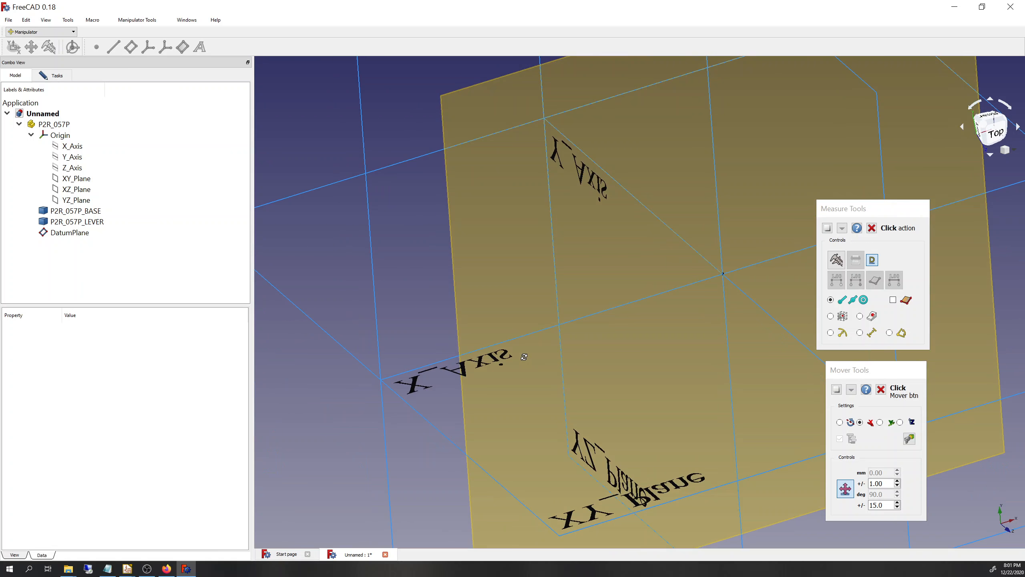
pyautogui.scroll(-10, 736, 325)
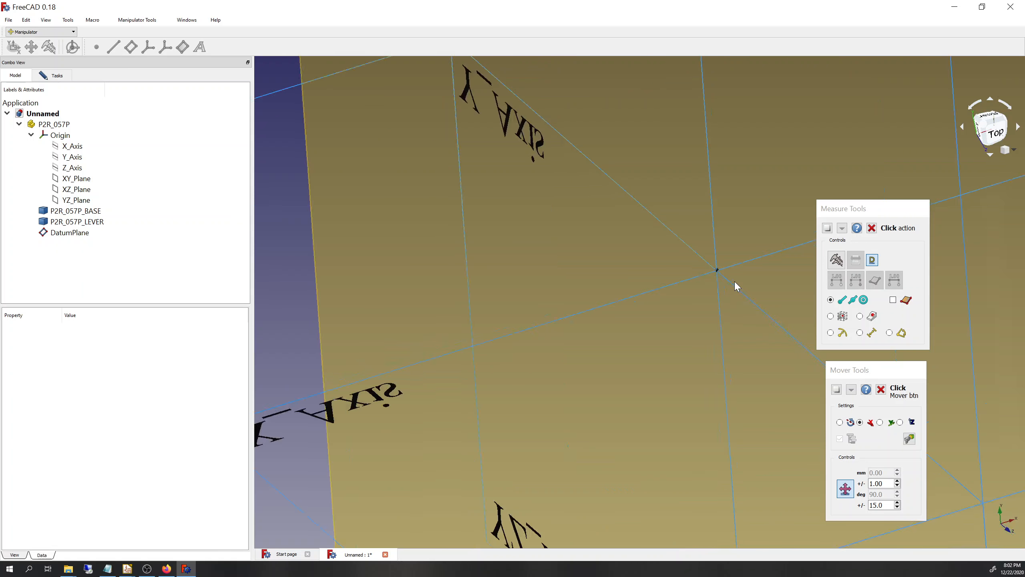
pyautogui.scroll(6, 713, 315)
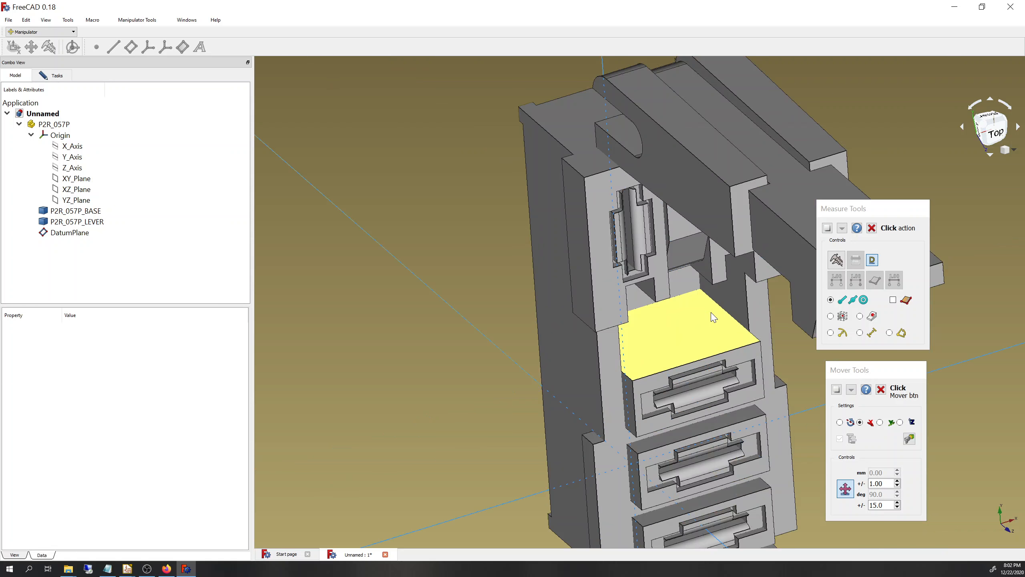
pyautogui.scroll(-2, 713, 315)
pyautogui.moveTo(564, 321); pyautogui.dragTo(564, 320, button='middle')
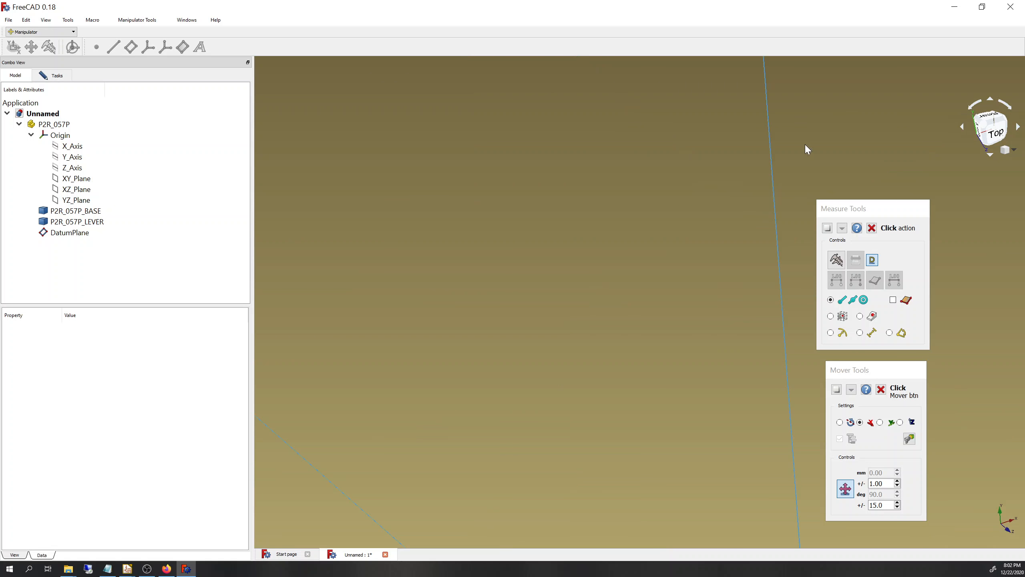
pyautogui.scroll(-10, 651, 250)
pyautogui.moveTo(674, 322); pyautogui.dragTo(638, 169, button='middle')
# Examine the part from the top view, comparing its pins and body with the origin axes.
pyautogui.click(644, 163)
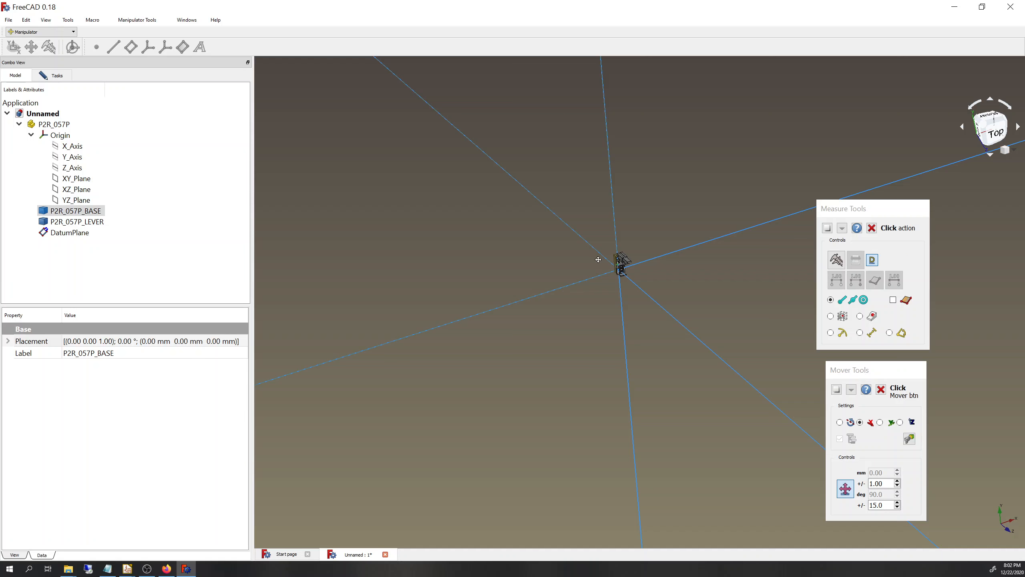
pyautogui.moveTo(598, 259)
pyautogui.mouseDown(button='middle')
pyautogui.moveTo(611, 261)
pyautogui.moveTo(598, 257)
pyautogui.mouseUp(button='middle')
pyautogui.click(999, 136)
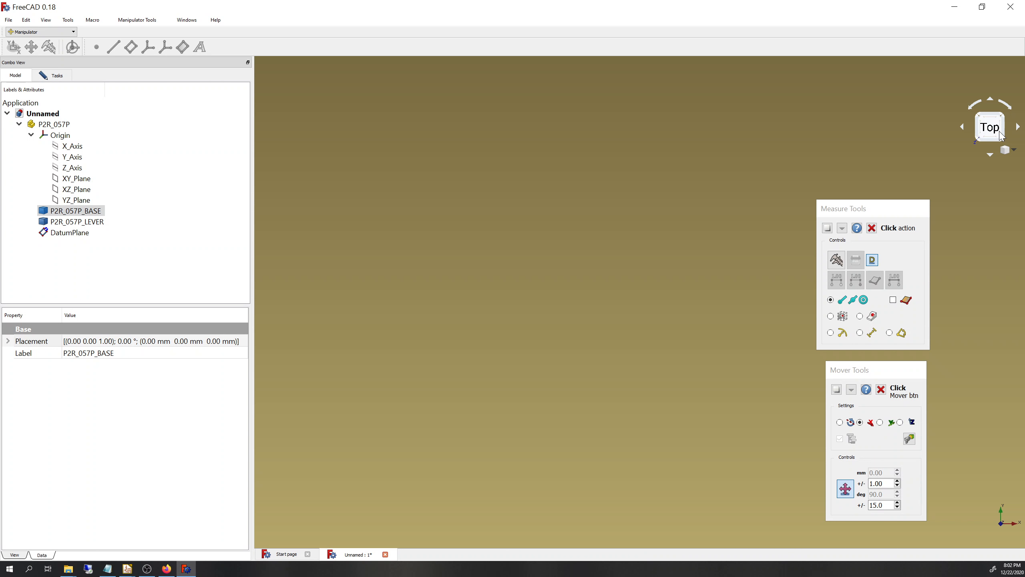
pyautogui.scroll(-15, 632, 289)
pyautogui.scroll(8, 626, 267)
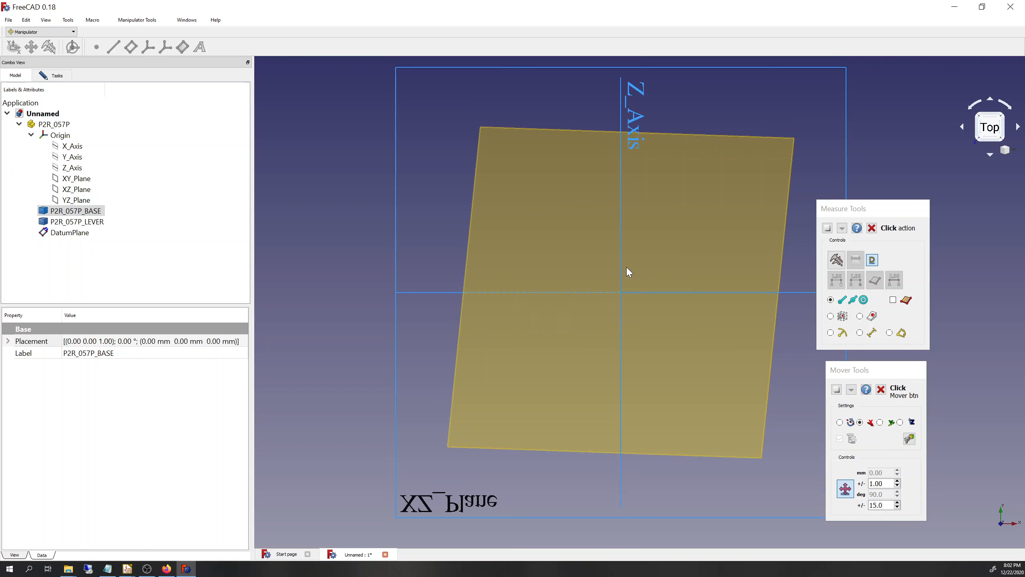
pyautogui.scroll(5, 612, 334)
pyautogui.scroll(10, 623, 288)
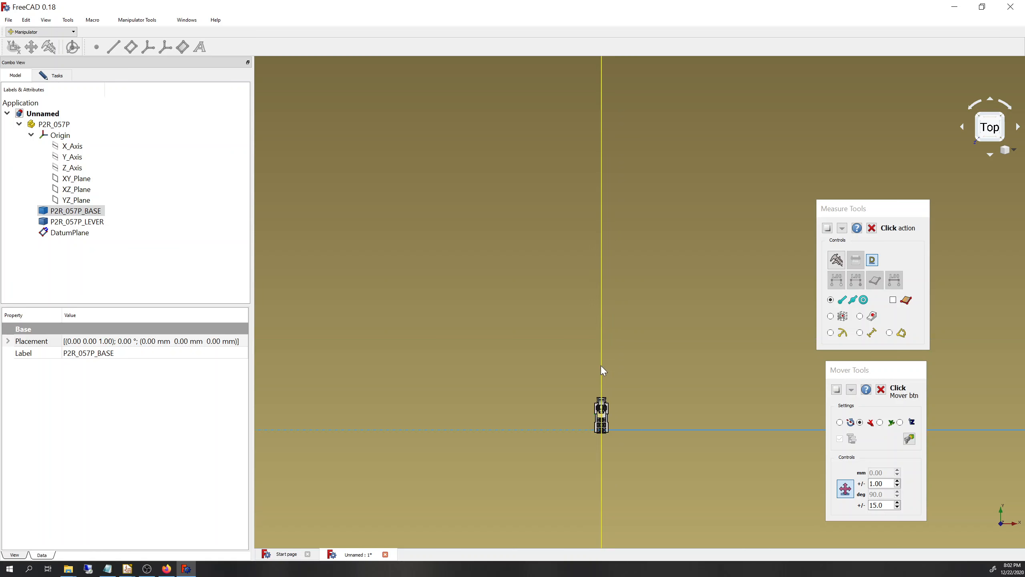
pyautogui.scroll(10, 602, 431)
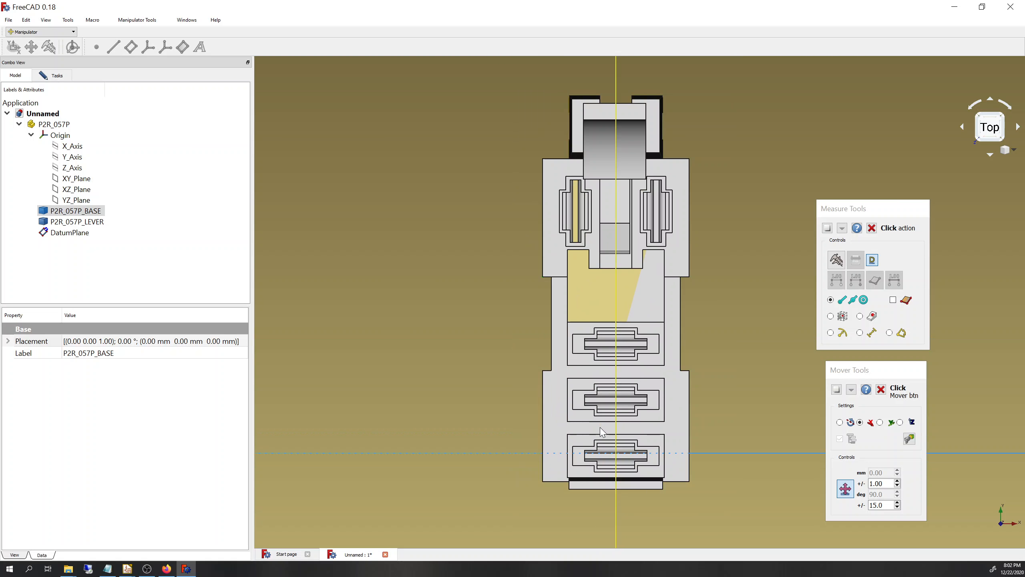
pyautogui.moveTo(445, 291); pyautogui.dragTo(929, 310, button='middle')
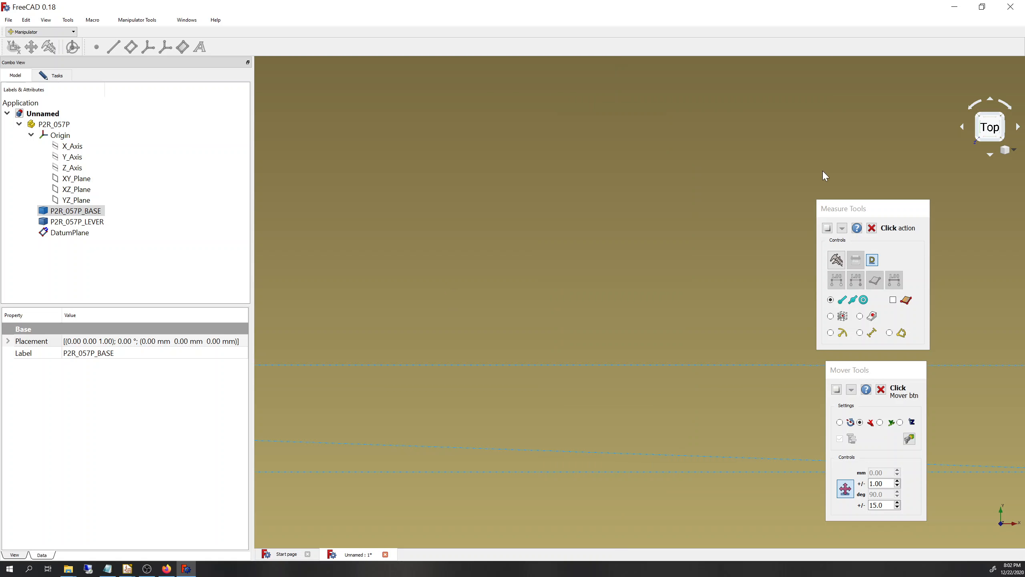
# Examine the part from the right view, checking how its underside and first pin sit on the origin axes.
pyautogui.click(966, 128)
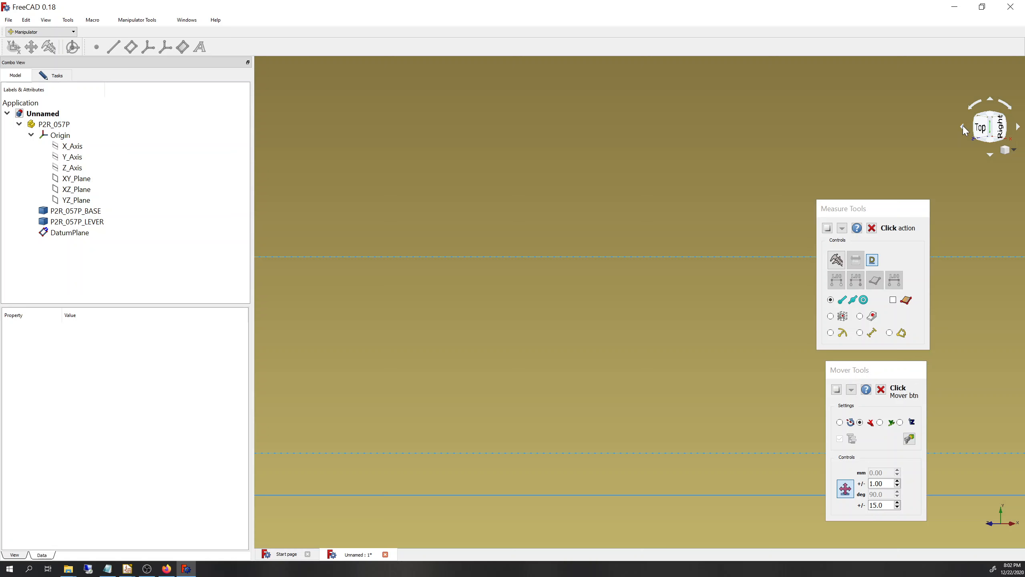
pyautogui.scroll(-10, 609, 321)
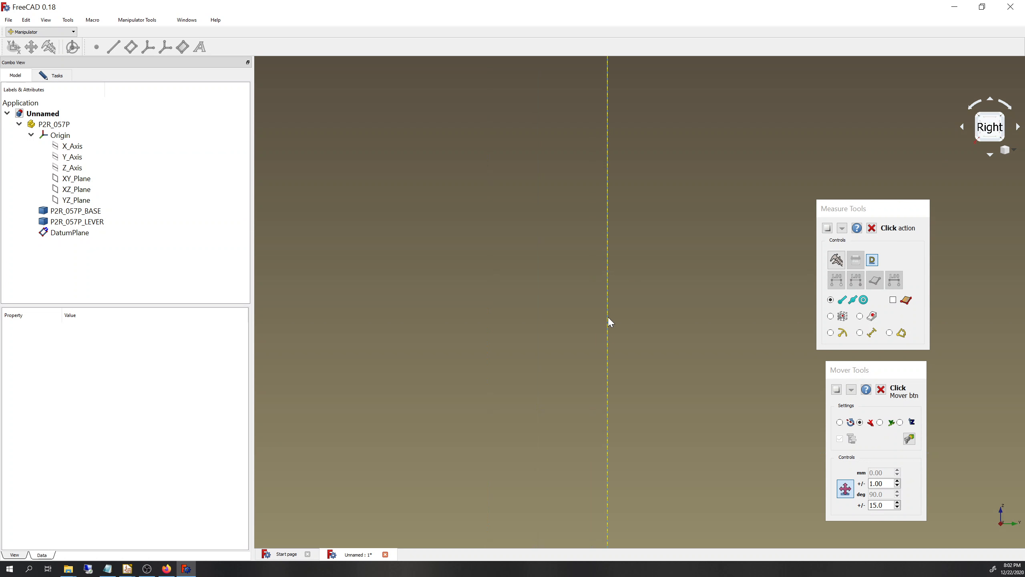
pyautogui.scroll(10, 614, 311)
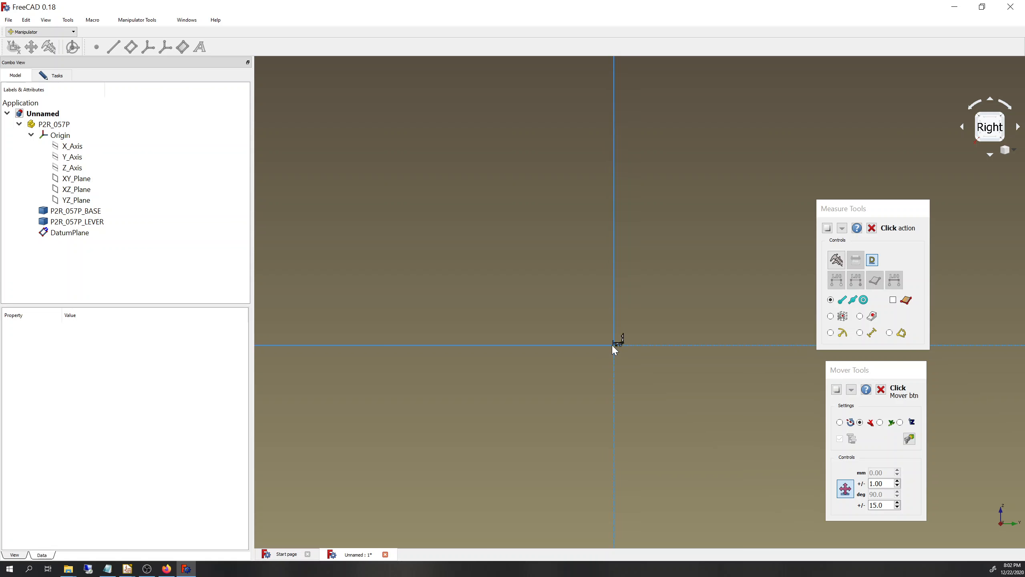
pyautogui.scroll(-5, 624, 347)
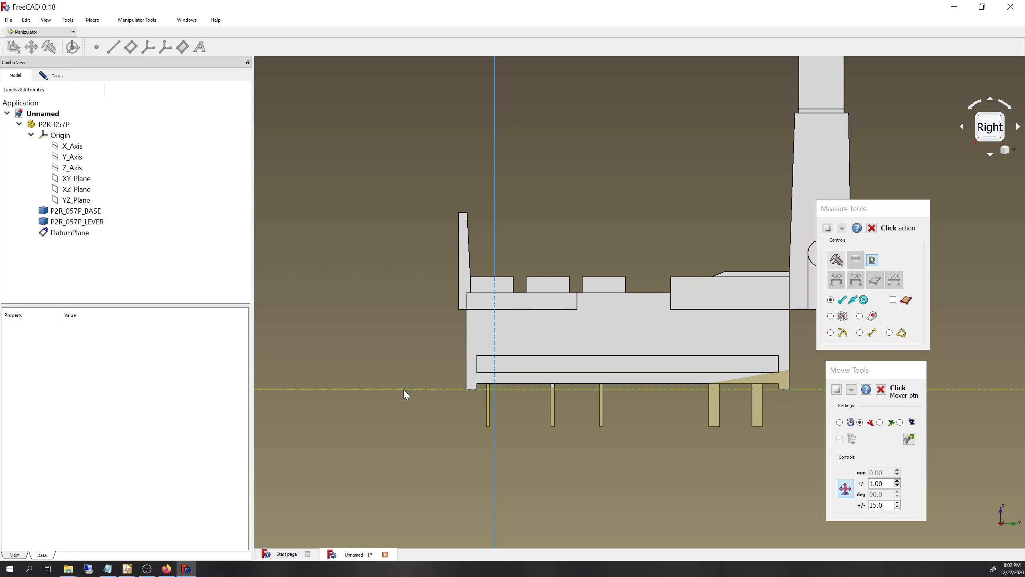
# Switch to the KiCadStepUp workbench.
pyautogui.click(157, 265)
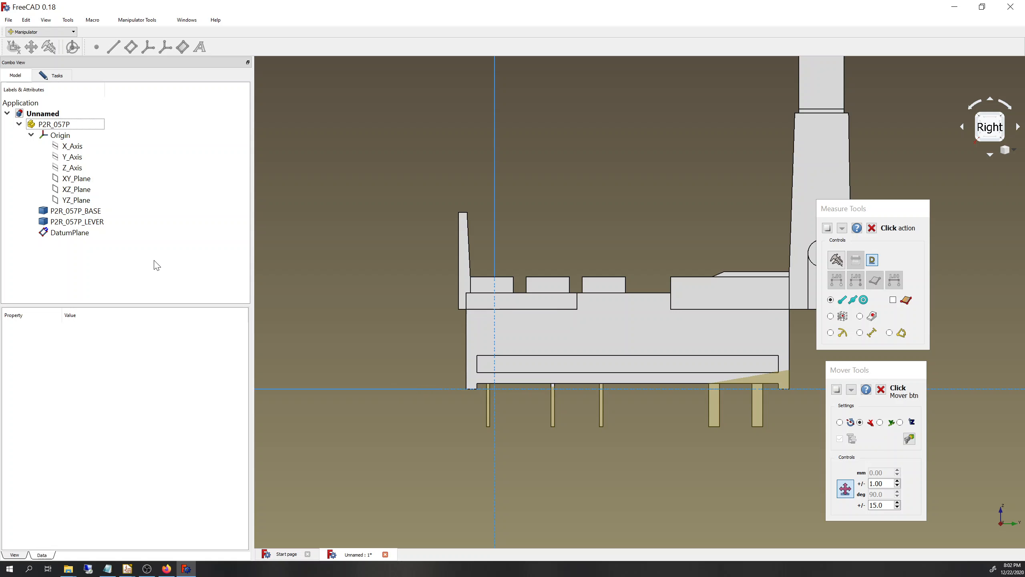
pyautogui.click(97, 19)
pyautogui.click(66, 20)
pyautogui.click(46, 21)
pyautogui.click(46, 21)
pyautogui.click(43, 33)
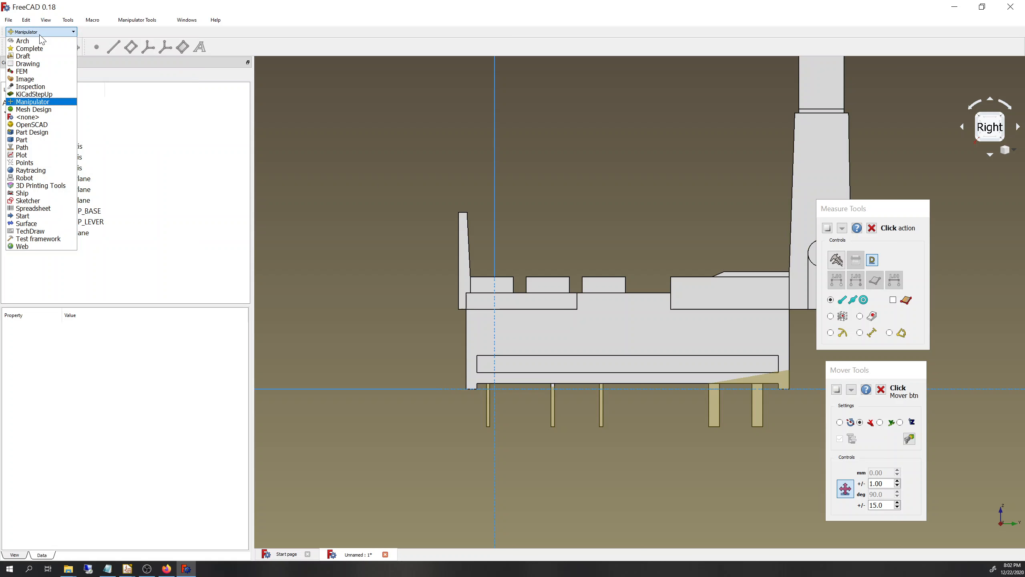
pyautogui.click(49, 95)
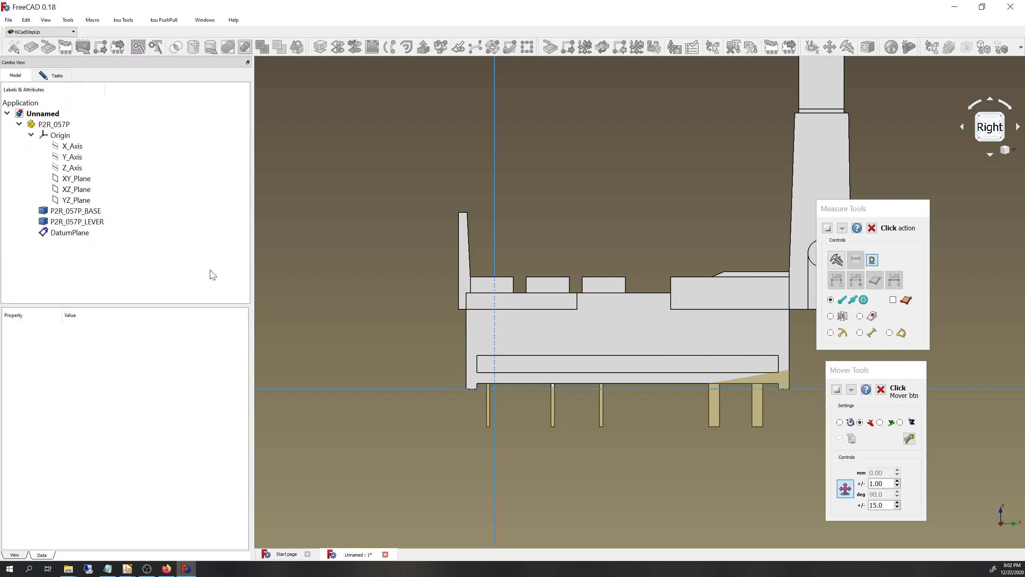
# Delete the DatumPlane from the P2R_057P part.
pyautogui.click(56, 76)
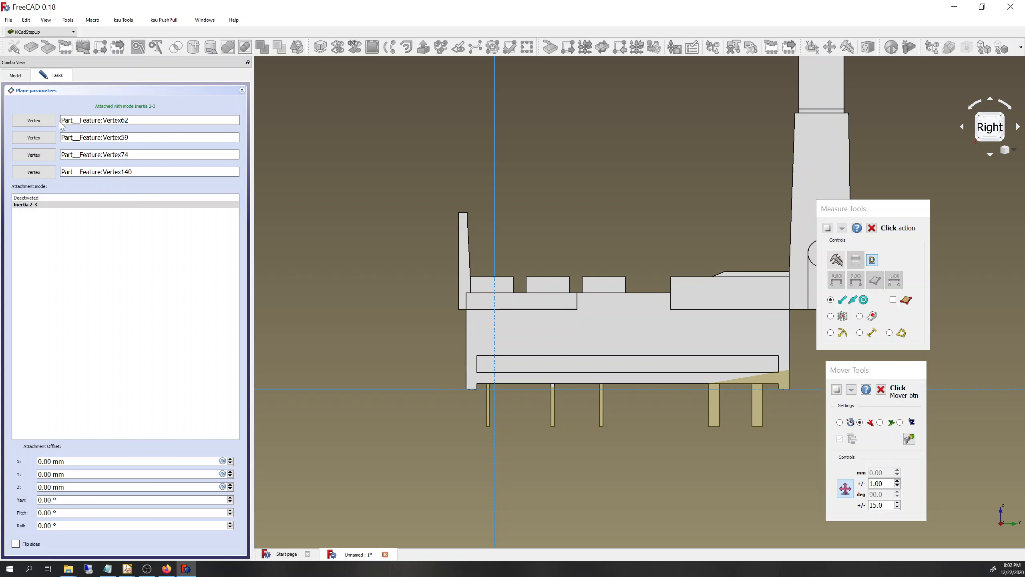
pyautogui.click(38, 91)
pyautogui.click(15, 76)
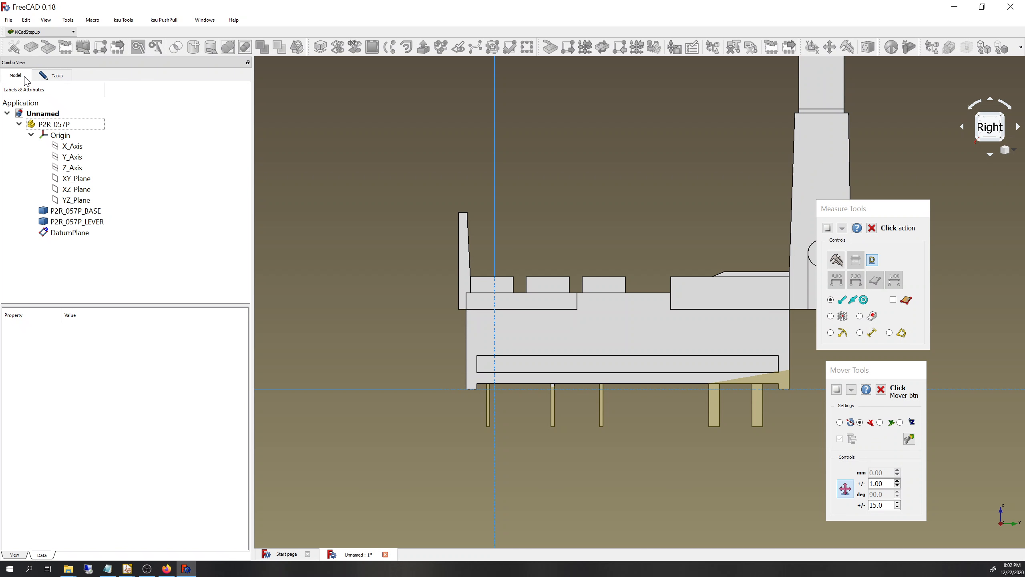
pyautogui.click(56, 233)
pyautogui.rightClick(67, 233)
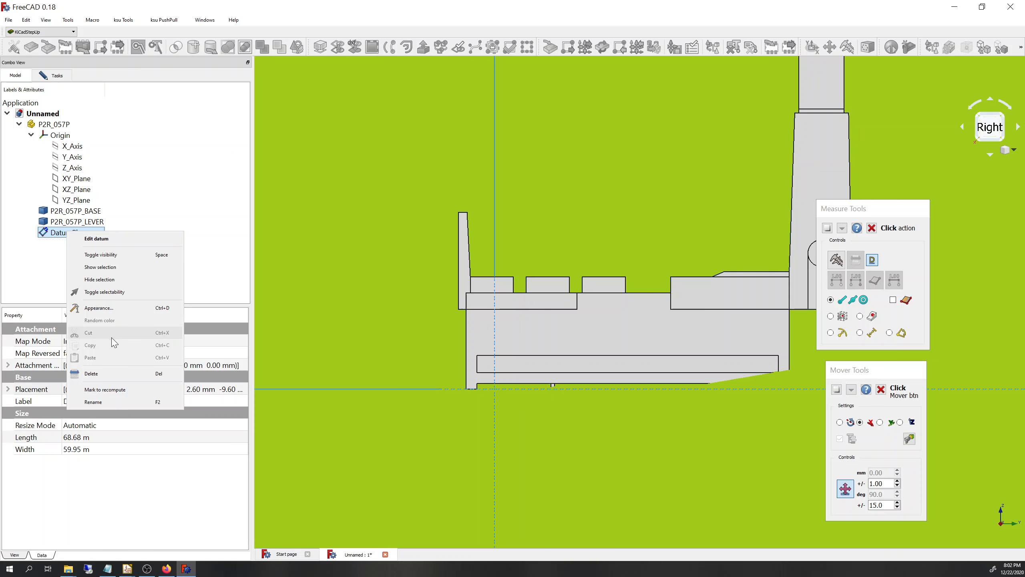
pyautogui.click(123, 374)
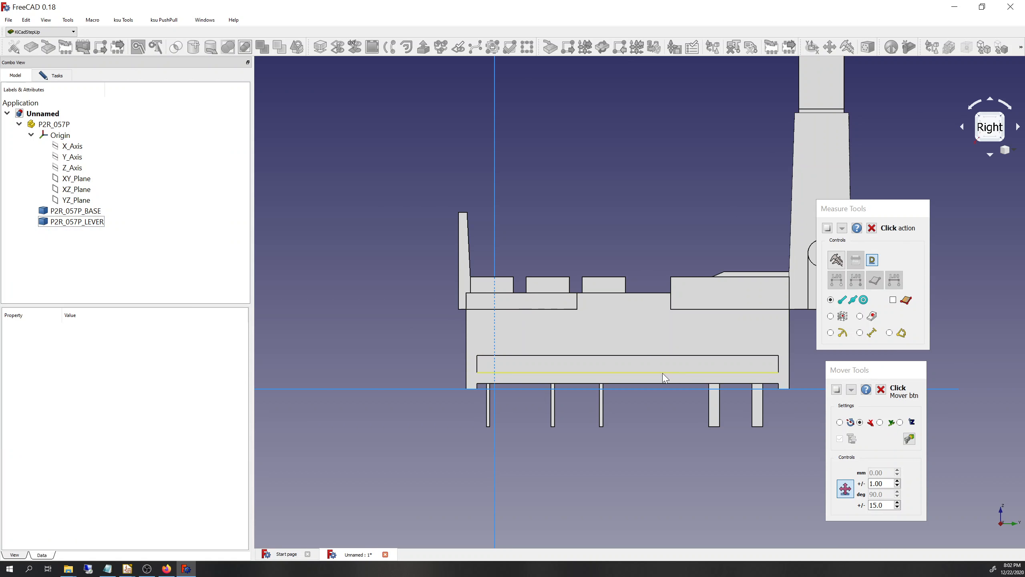
# Select the P2R_057P part and close both the Measure Tools and Mover Tools.
pyautogui.moveTo(261, 291); pyautogui.dragTo(240, 286, button='middle')
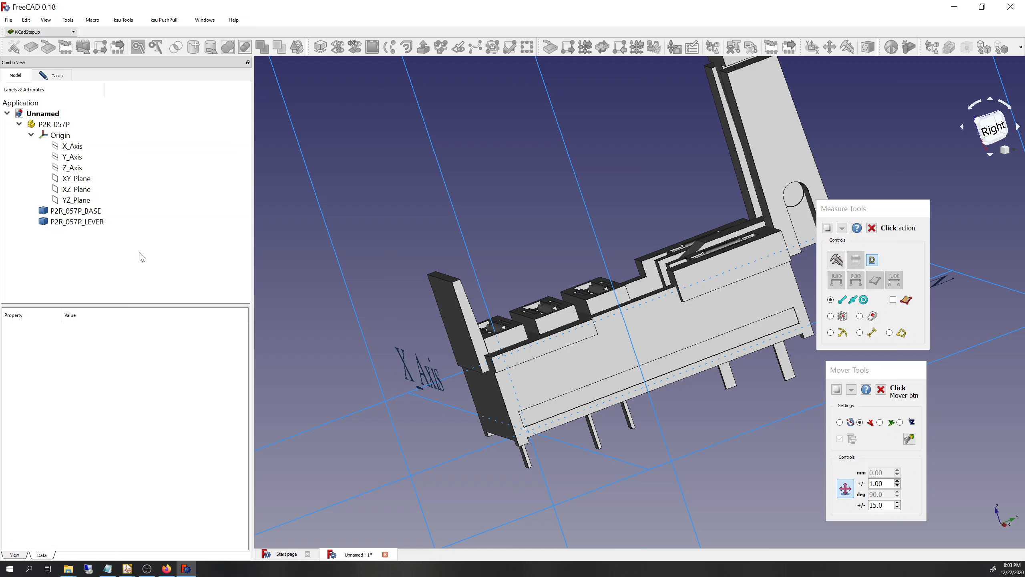
pyautogui.scroll(-8, 588, 323)
pyautogui.scroll(4, 589, 323)
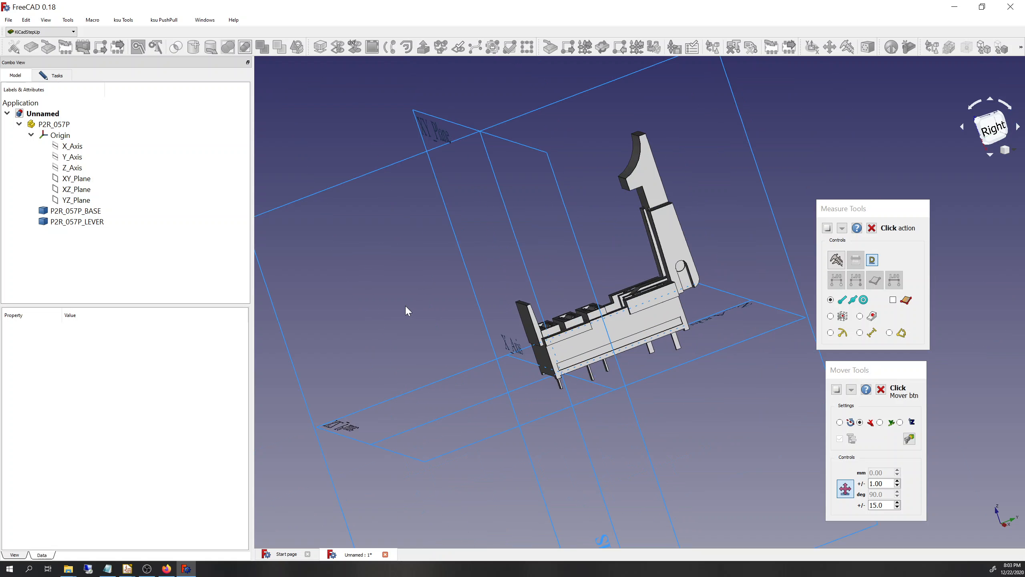
pyautogui.moveTo(407, 310); pyautogui.dragTo(368, 274, button='middle')
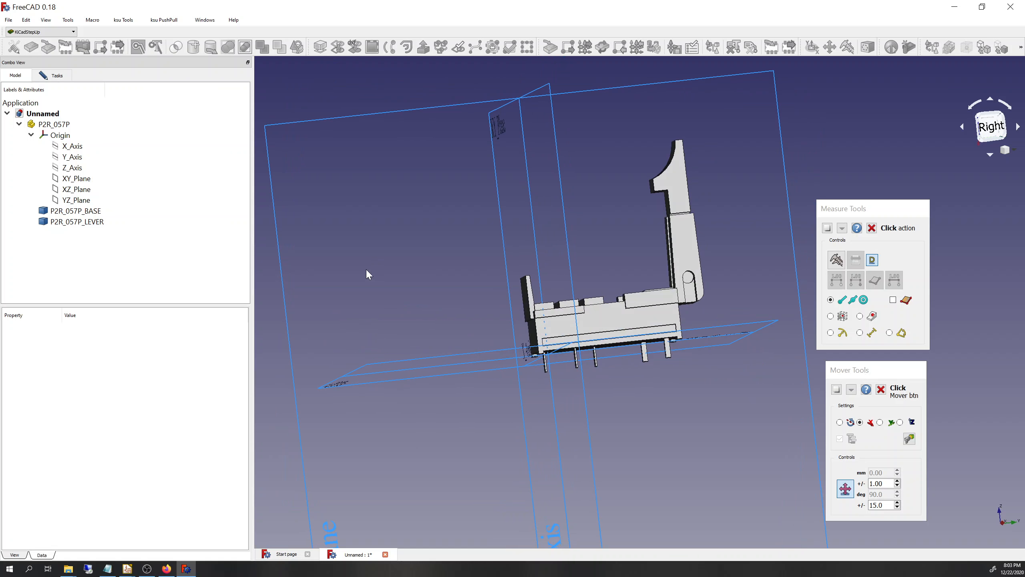
pyautogui.click(59, 125)
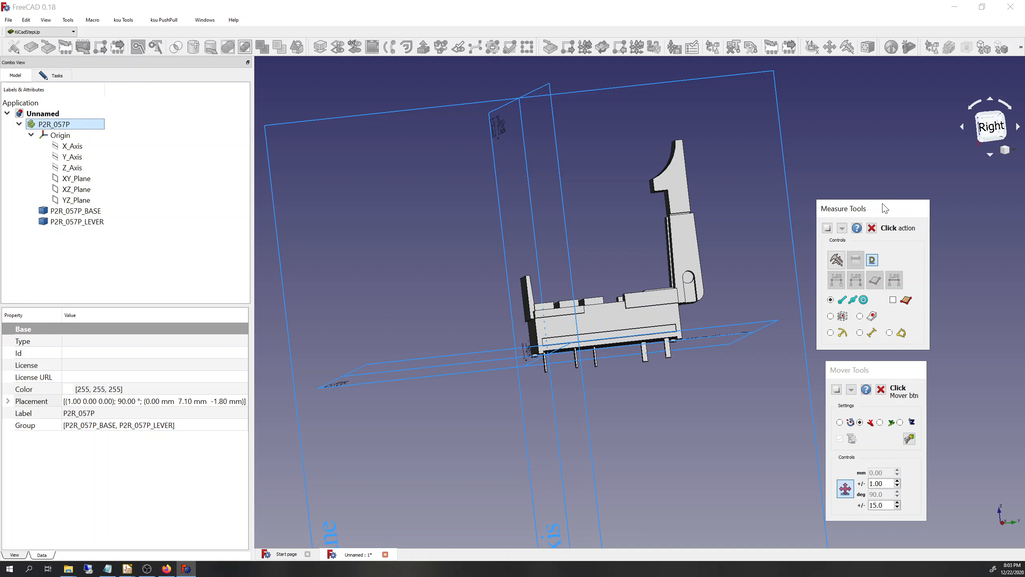
pyautogui.click(872, 228)
pyautogui.click(881, 388)
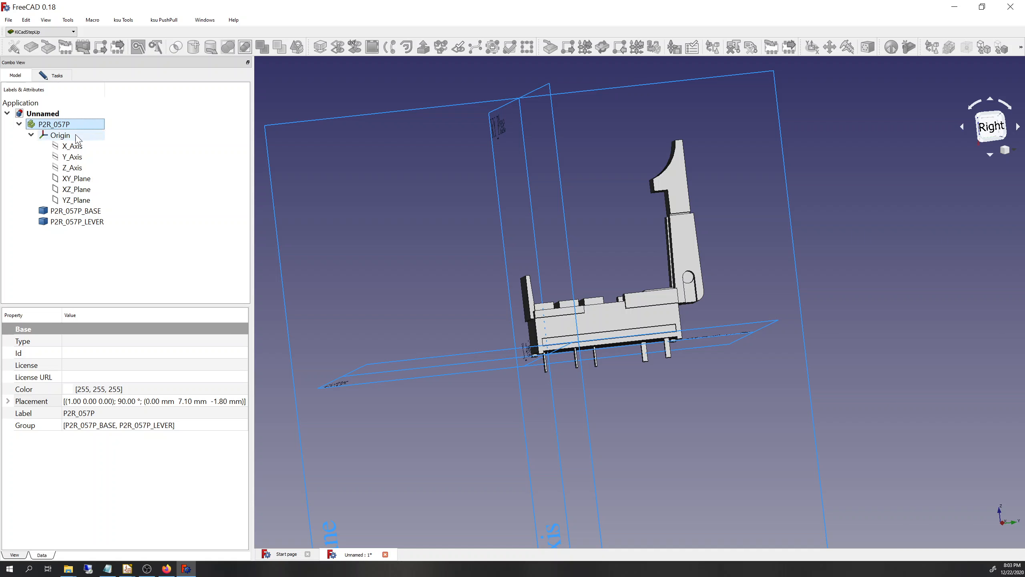
pyautogui.click(45, 77)
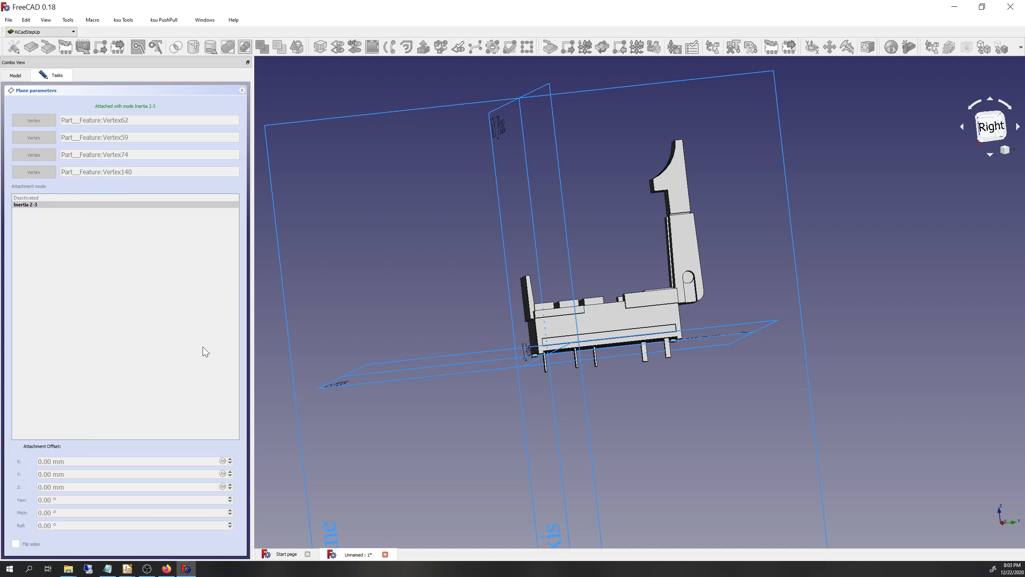
pyautogui.click(18, 76)
pyautogui.click(45, 77)
pyautogui.click(18, 76)
pyautogui.click(33, 32)
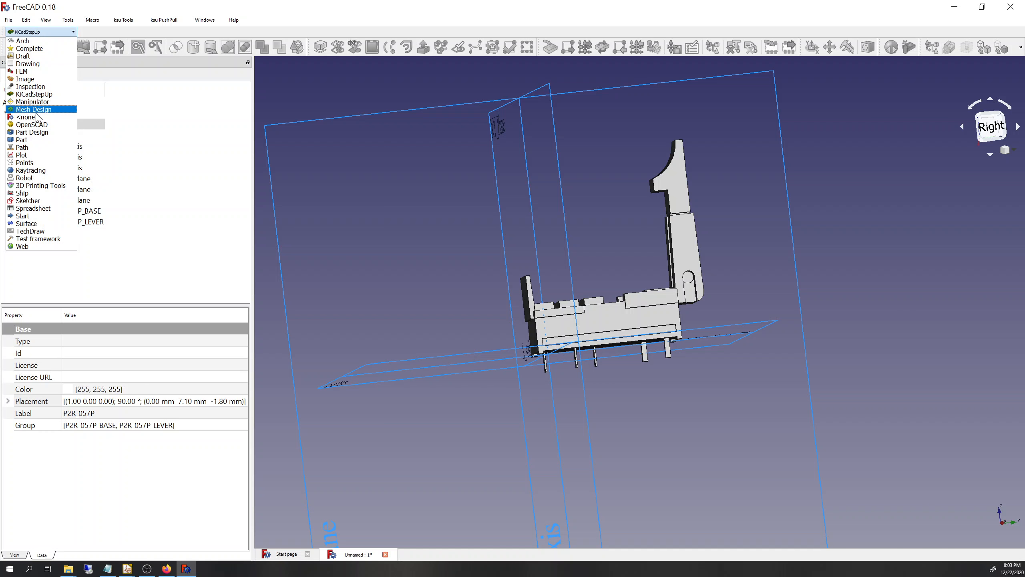
pyautogui.click(37, 111)
pyautogui.click(40, 32)
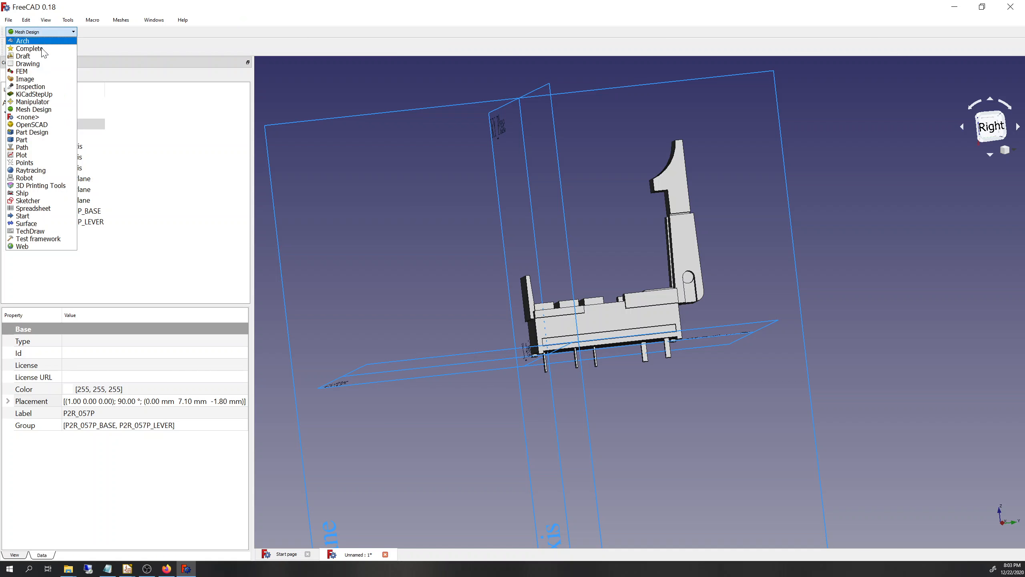
pyautogui.click(40, 94)
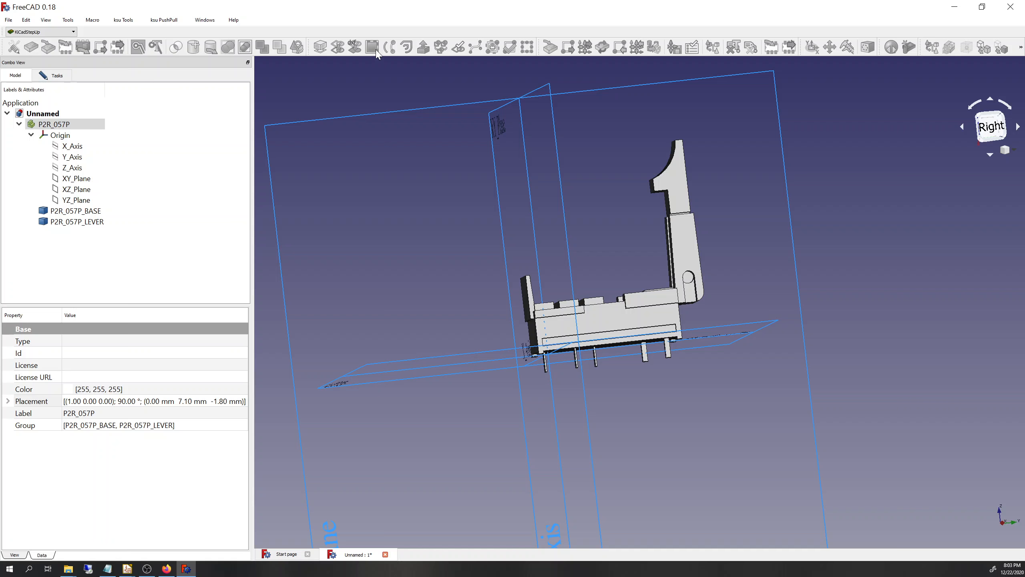
# Inspect the Placement properties of the P2R_057P_BASE and P2R_057P_LEVER bodies.
pyautogui.click(536, 227)
pyautogui.click(616, 322)
pyautogui.click(189, 254)
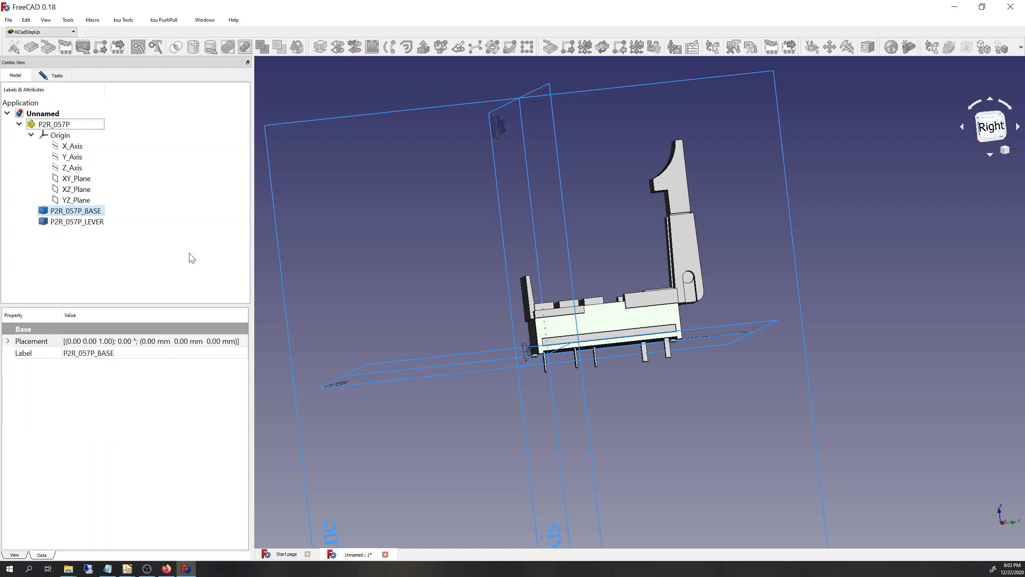
pyautogui.click(88, 211)
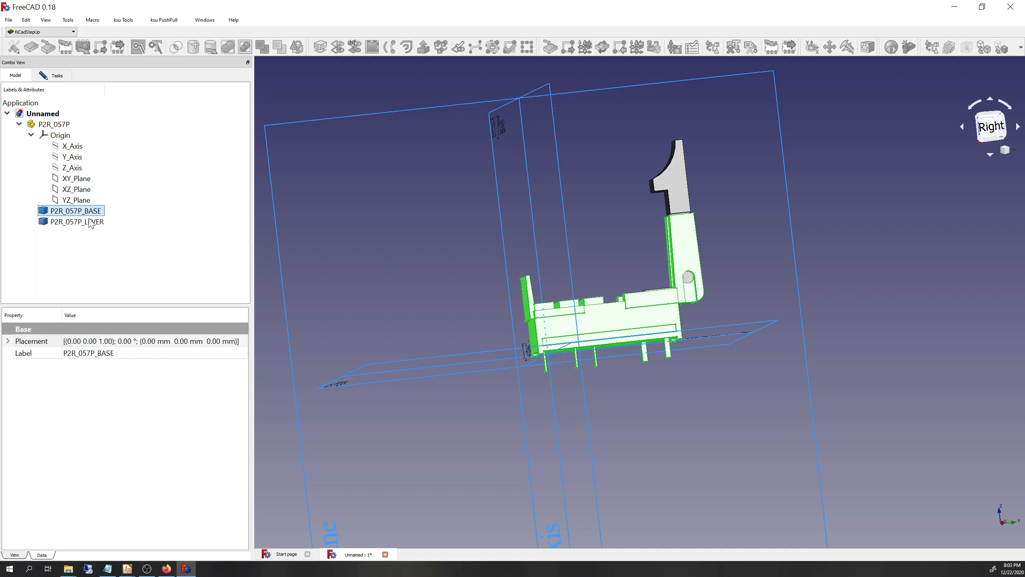
pyautogui.click(91, 222)
pyautogui.click(125, 22)
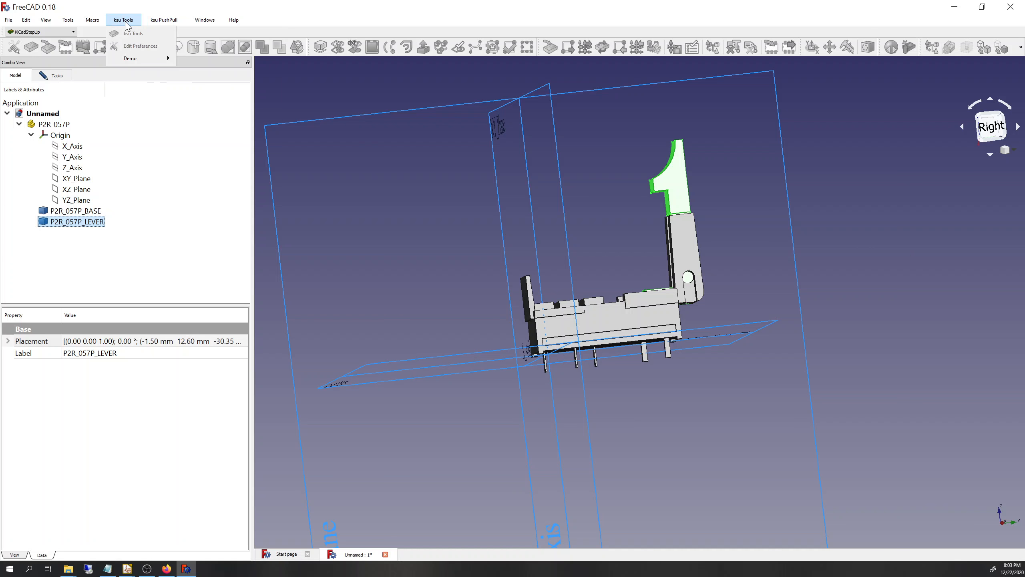
pyautogui.moveTo(7, 20)
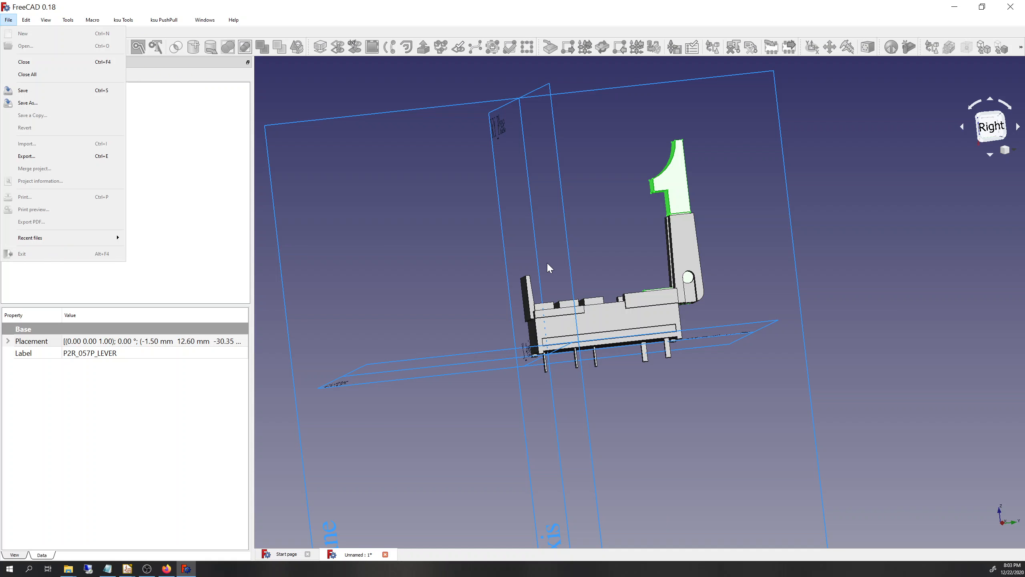
pyautogui.click(239, 269)
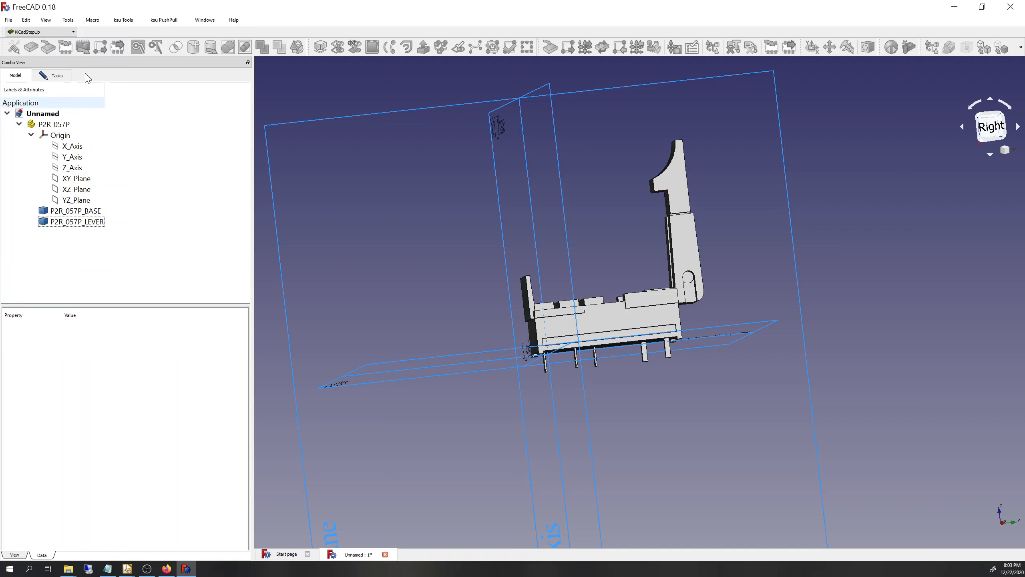
# Save the document as p2r_057p_round9.FCStd in the P2R_057P_STEP folder.
pyautogui.click(9, 20)
pyautogui.click(26, 92)
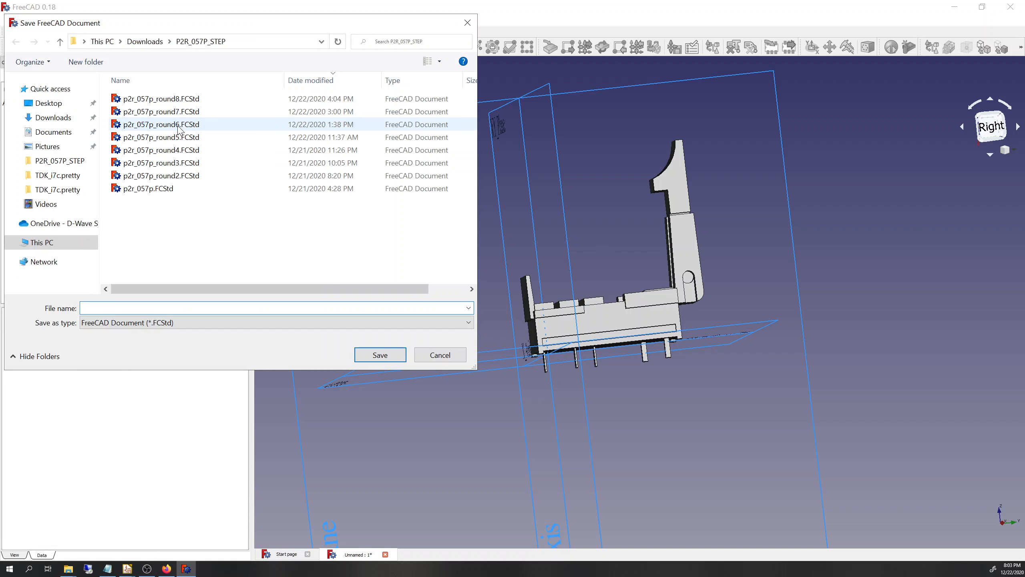
pyautogui.click(176, 102)
pyautogui.click(165, 309)
pyautogui.click(136, 308)
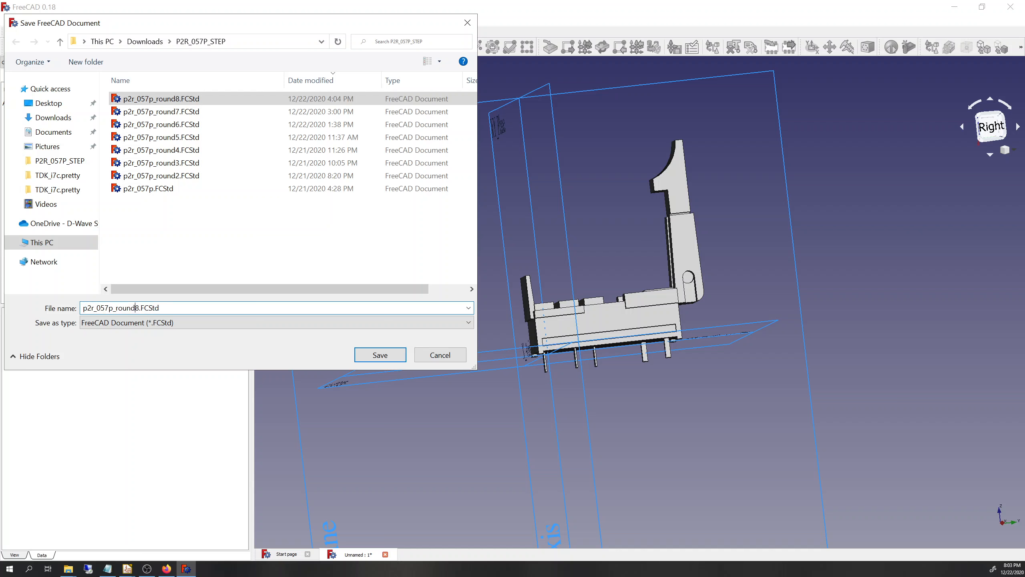
pyautogui.press('Delete')
pyautogui.write('9')
pyautogui.press('Return')
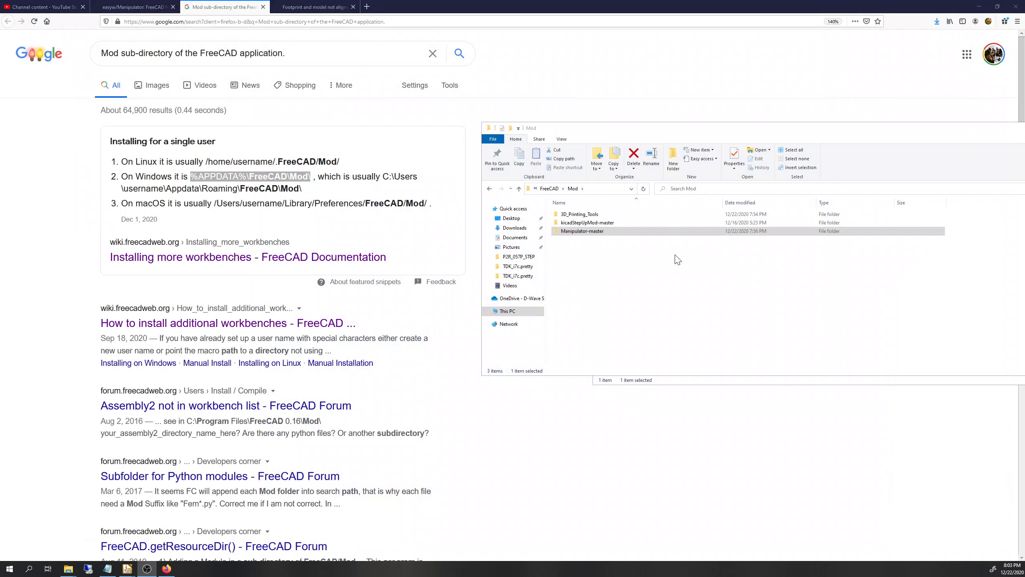
pyautogui.click(663, 269)
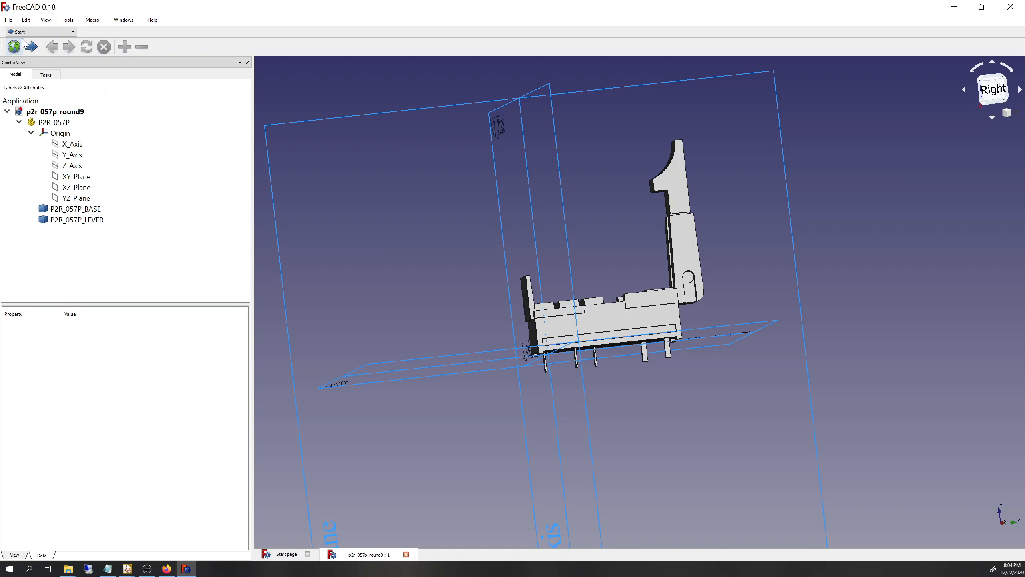
# Switch to the KiCadStepUp workbench and view the P2R_057P part from the top and at an angle.
pyautogui.click(41, 32)
pyautogui.click(49, 94)
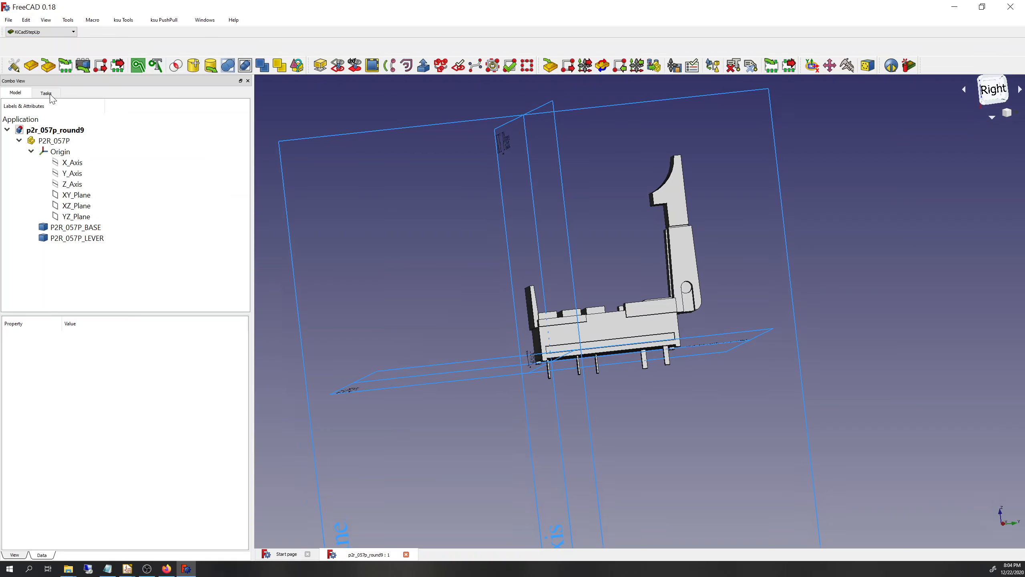
pyautogui.moveTo(436, 155); pyautogui.dragTo(498, 203, button='middle')
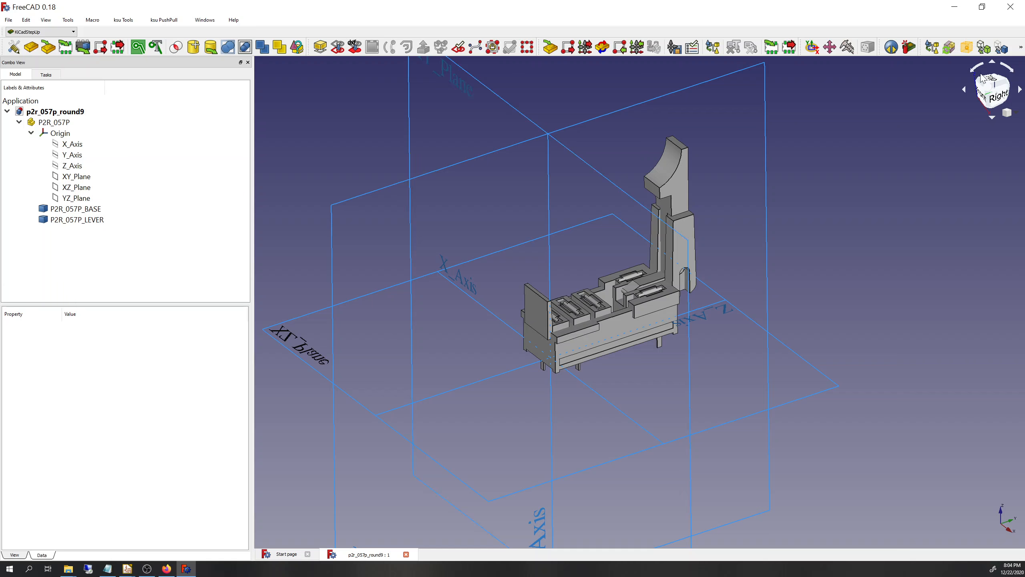
pyautogui.click(993, 81)
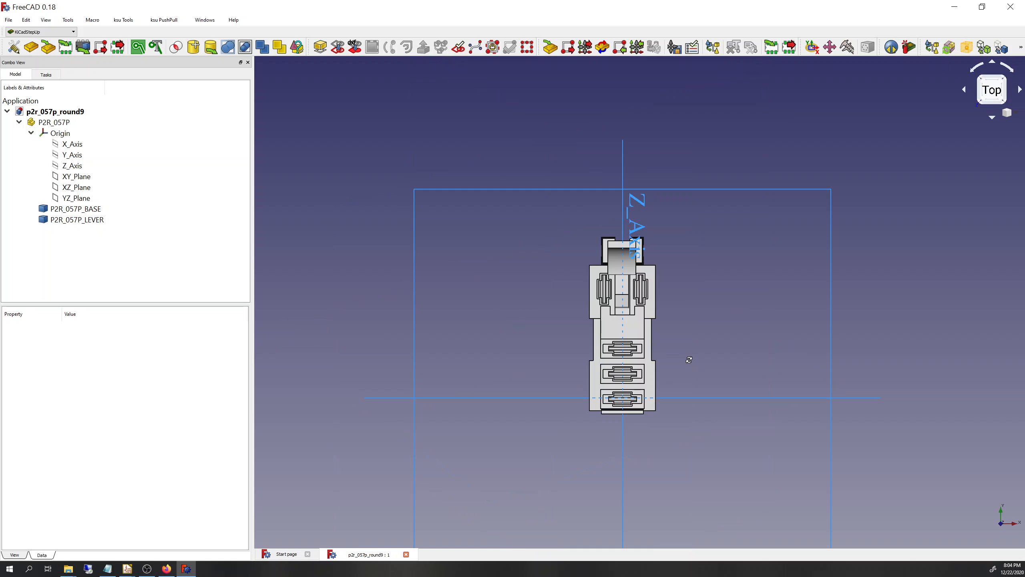
pyautogui.moveTo(689, 360); pyautogui.dragTo(675, 495, button='middle')
pyautogui.click(63, 143)
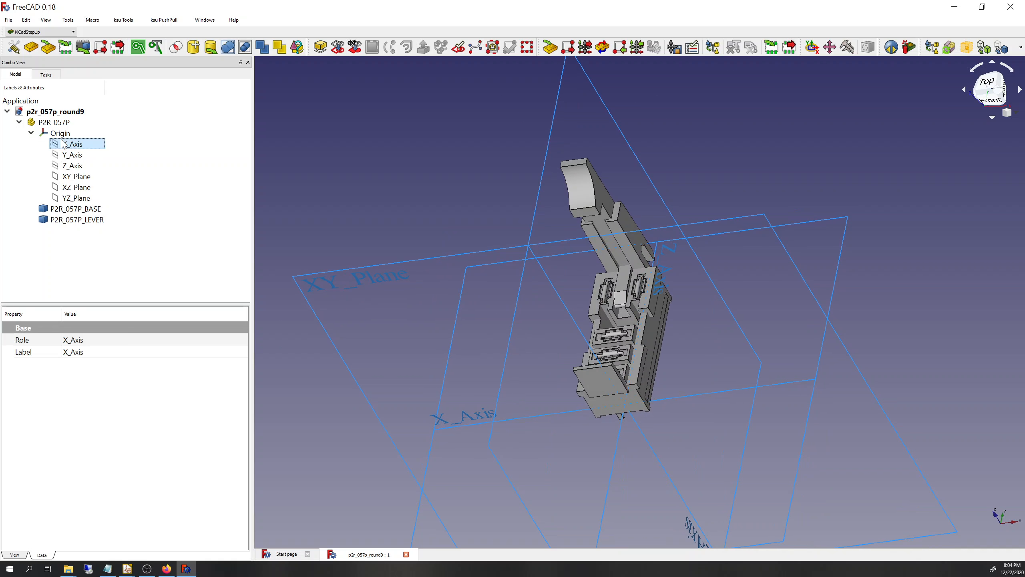
pyautogui.click(61, 123)
pyautogui.rightClick(64, 125)
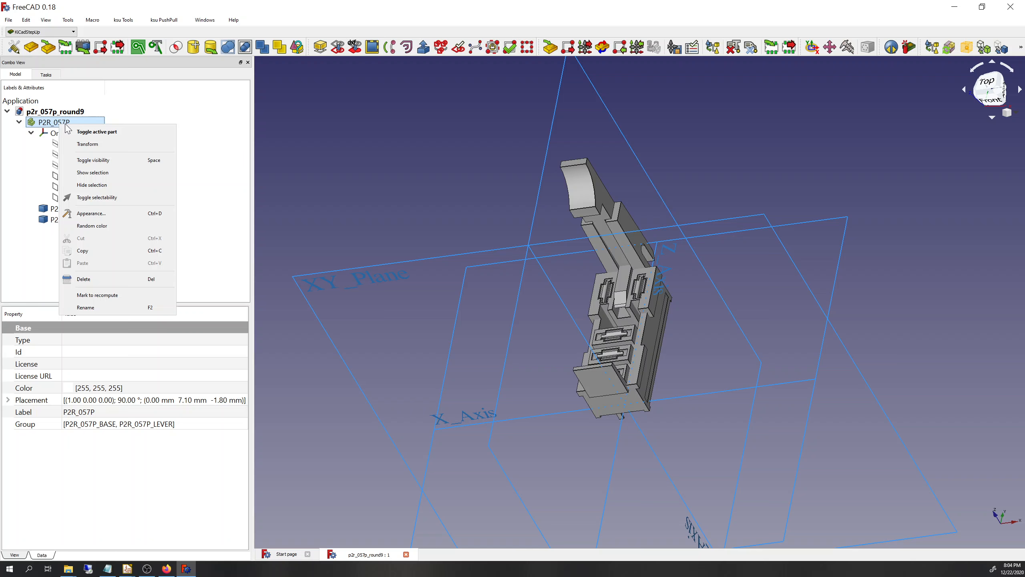
pyautogui.click(163, 107)
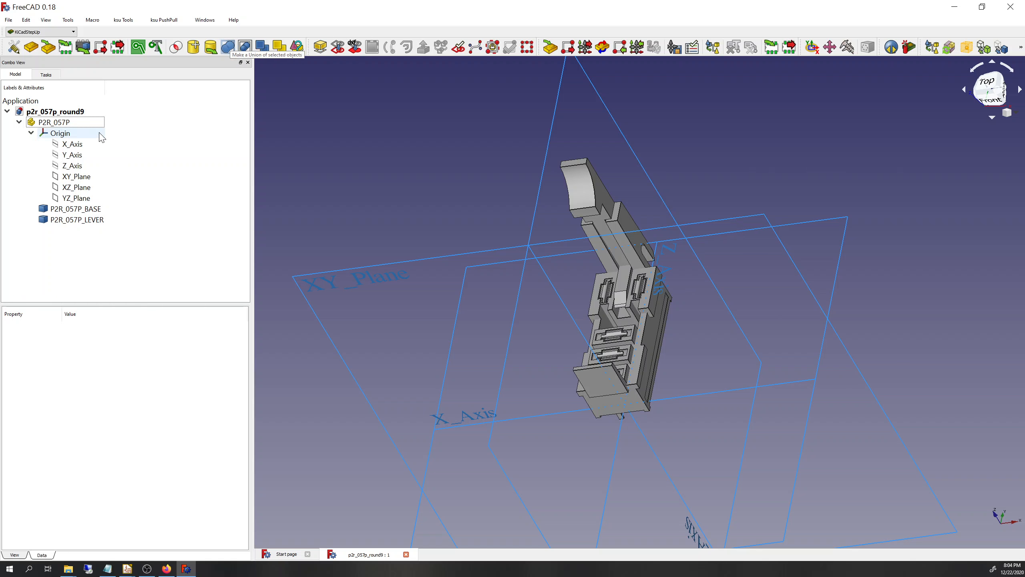
# Make a union of the P2R_057P_BASE and P2R_057P_LEVER bodies with a simple copy of the result.
pyautogui.click(75, 208)
pyautogui.keyDown('ctrl'); pyautogui.click(76, 219); pyautogui.keyUp('ctrl')
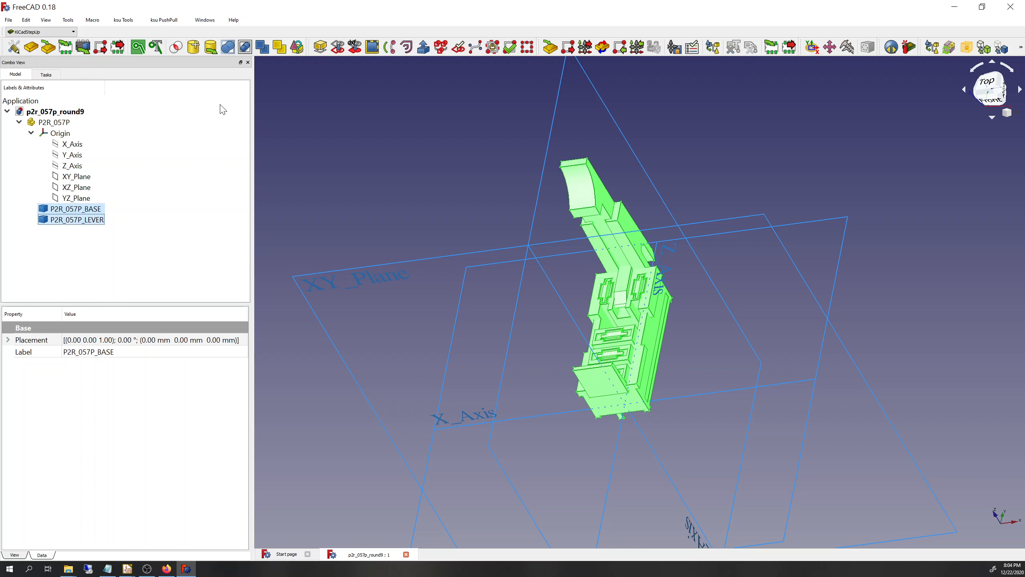
pyautogui.click(226, 51)
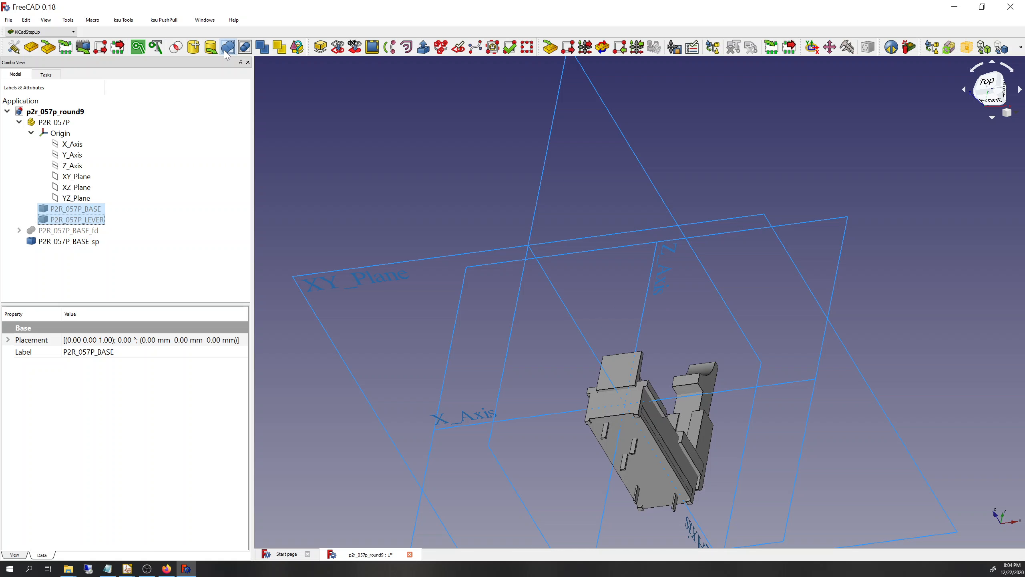
pyautogui.click(204, 272)
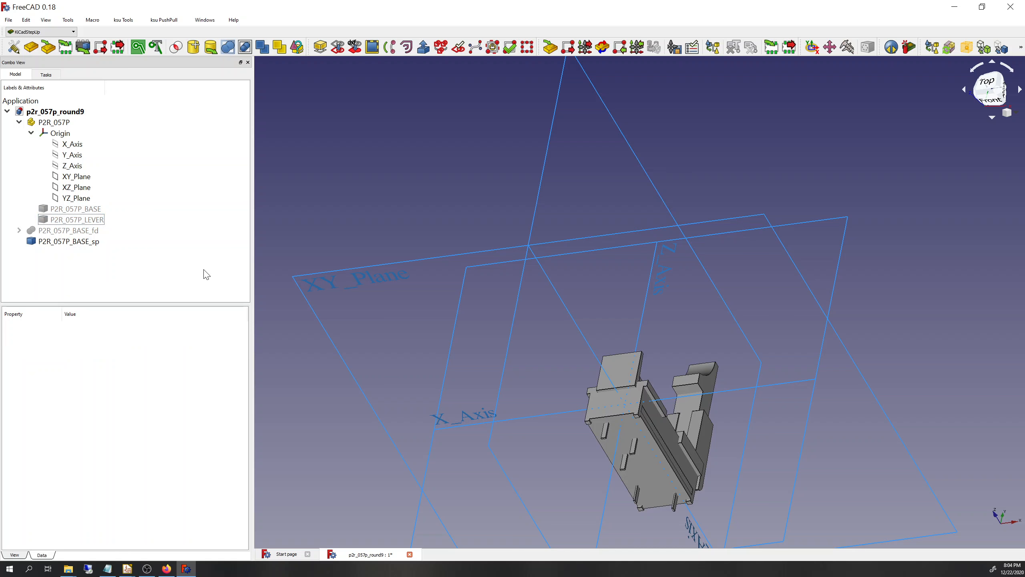
# Delete the P2R_057P part with its origin and bodies plus the P2R_057P_BASE_fd fusion, keeping only P2R_057P_BASE_sp.
pyautogui.click(53, 122)
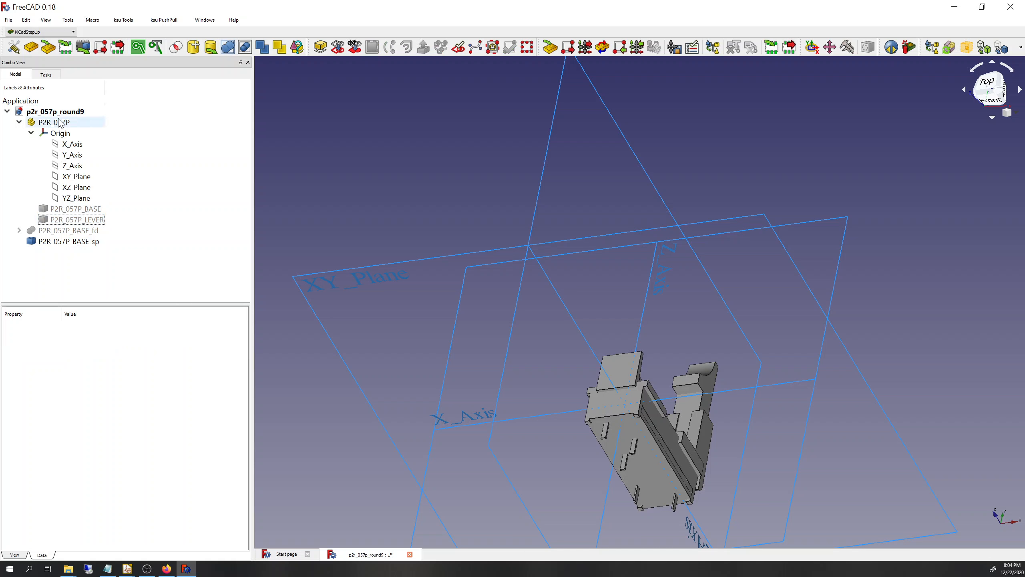
pyautogui.keyDown('shift'); pyautogui.click(77, 232); pyautogui.keyUp('shift')
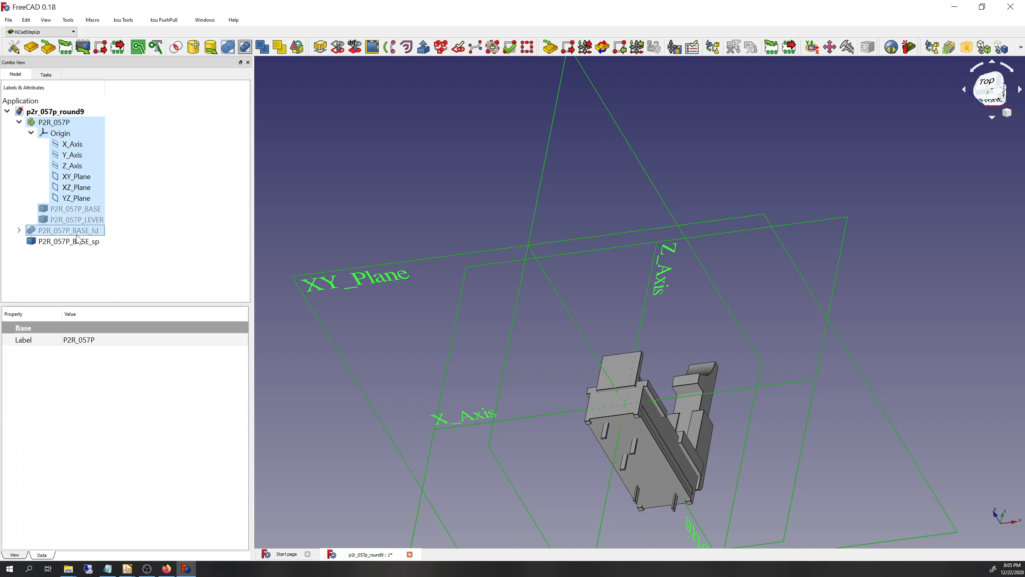
pyautogui.press('Delete')
pyautogui.click(496, 303)
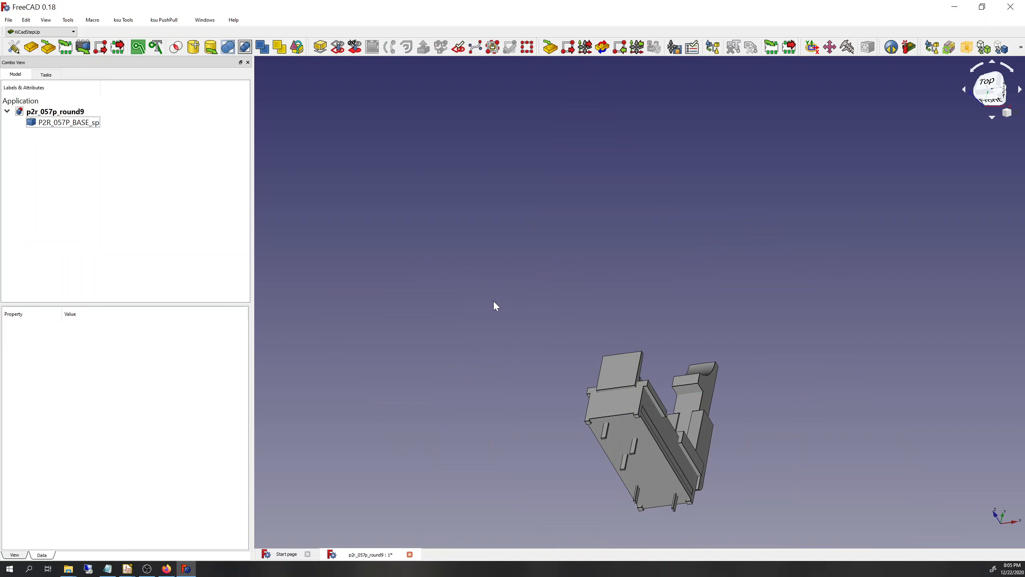
# Switch to the Manipulator workbench and place the Align tools window beside the P2R_057P_BASE_sp model.
pyautogui.click(70, 125)
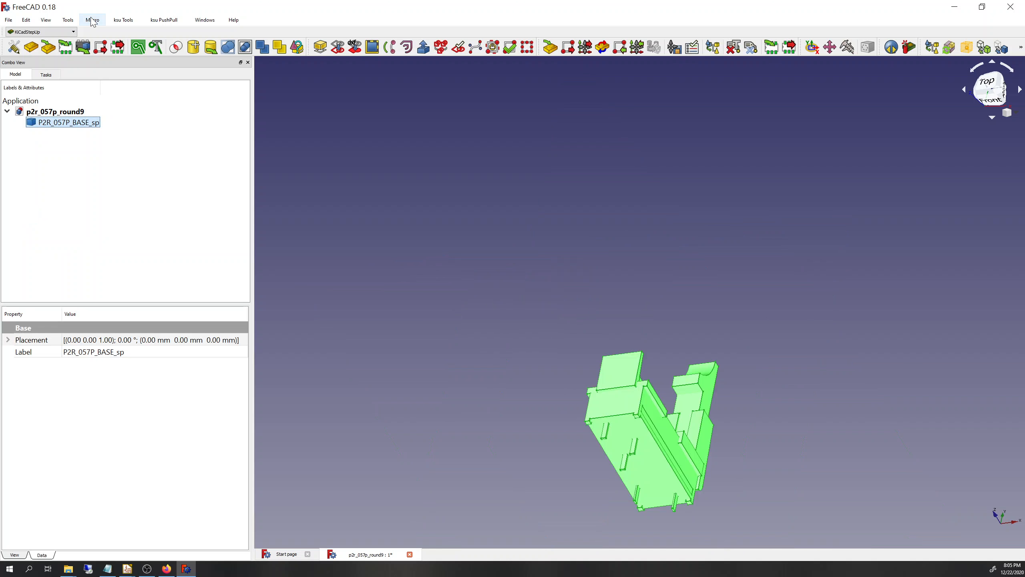
pyautogui.click(68, 20)
pyautogui.moveTo(46, 20)
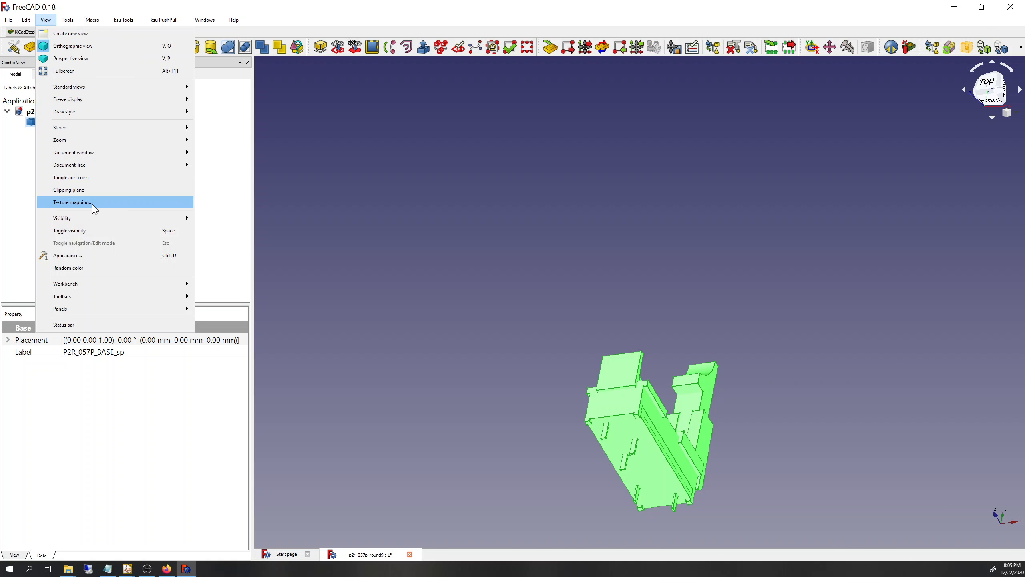
pyautogui.moveTo(107, 285)
pyautogui.click(251, 336)
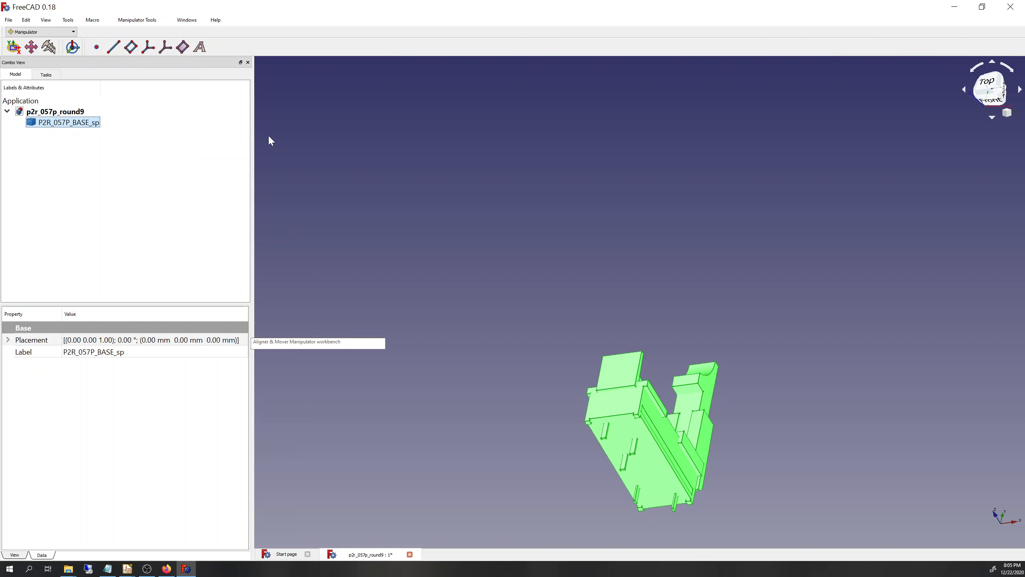
pyautogui.click(119, 153)
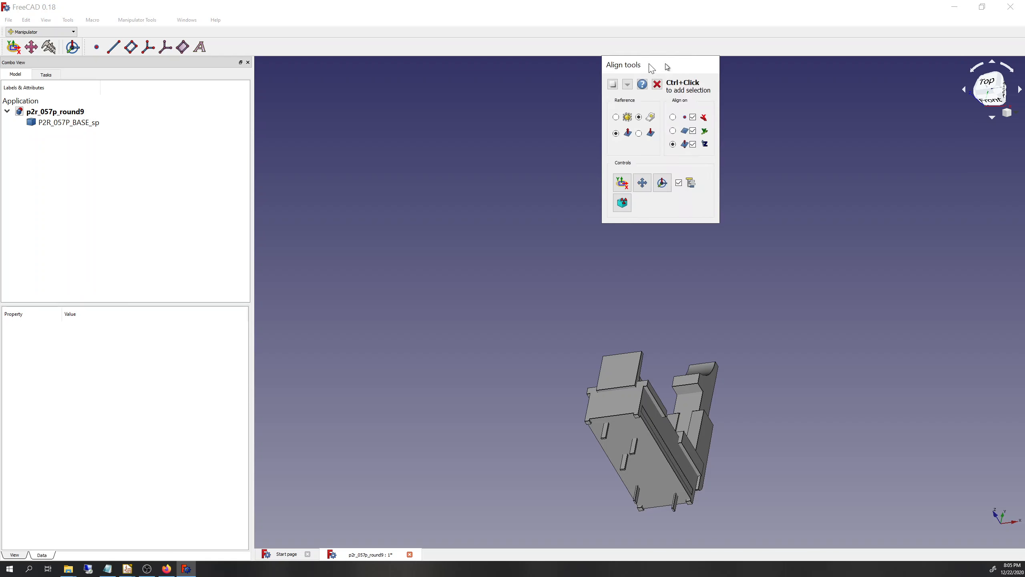
pyautogui.moveTo(663, 68); pyautogui.dragTo(434, 165)
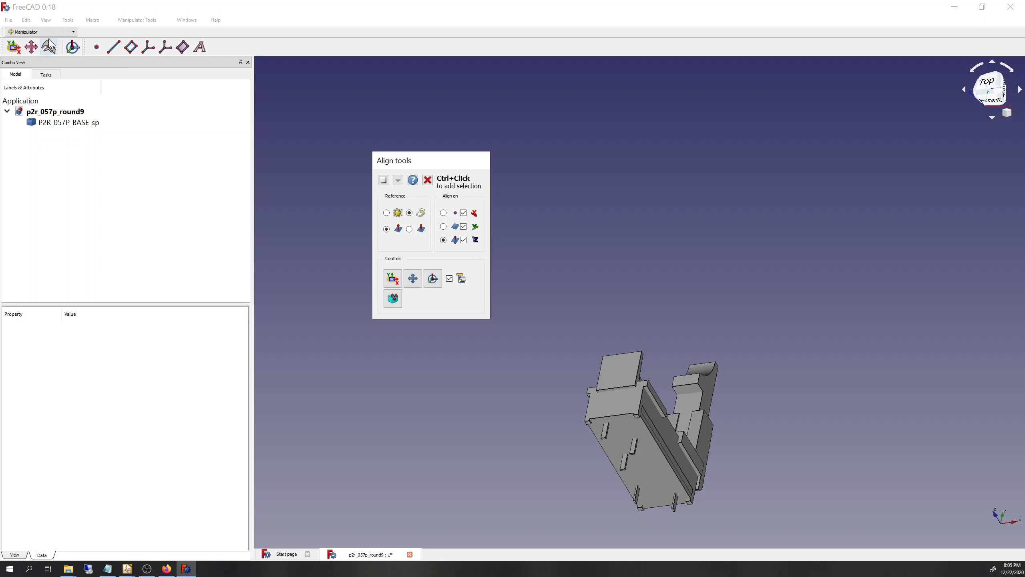
# Rotate the P2R_057P_BASE_sp body 90 degrees about the X axis with the Mover Tools.
pyautogui.click(32, 48)
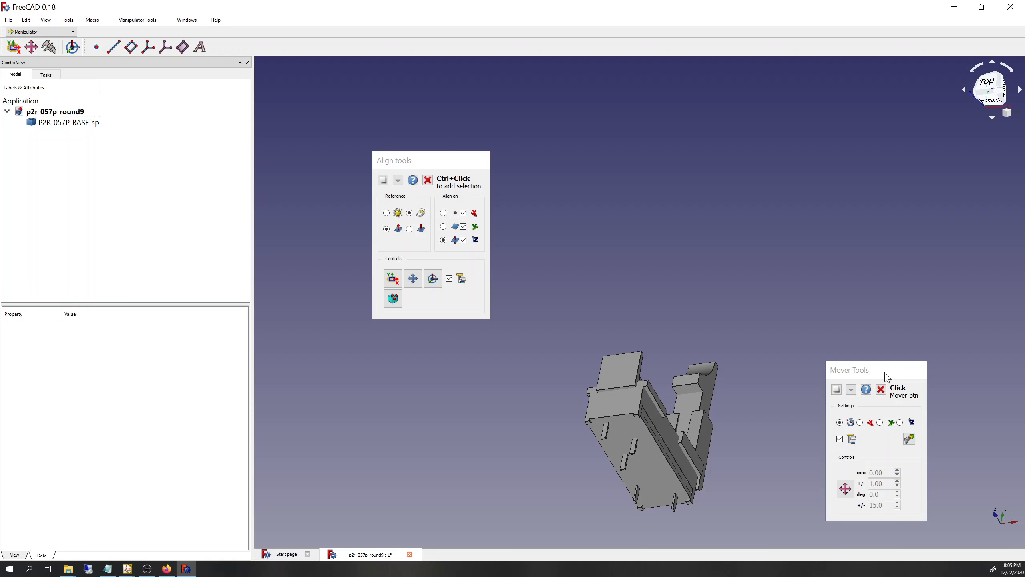
pyautogui.moveTo(887, 377); pyautogui.dragTo(606, 170)
pyautogui.click(579, 215)
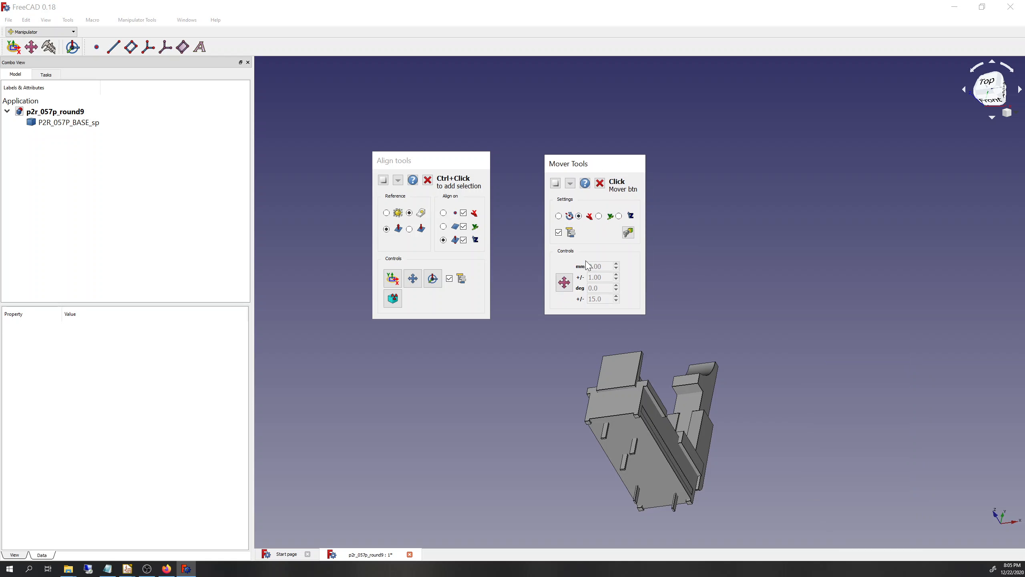
pyautogui.click(568, 282)
pyautogui.click(565, 287)
pyautogui.click(561, 283)
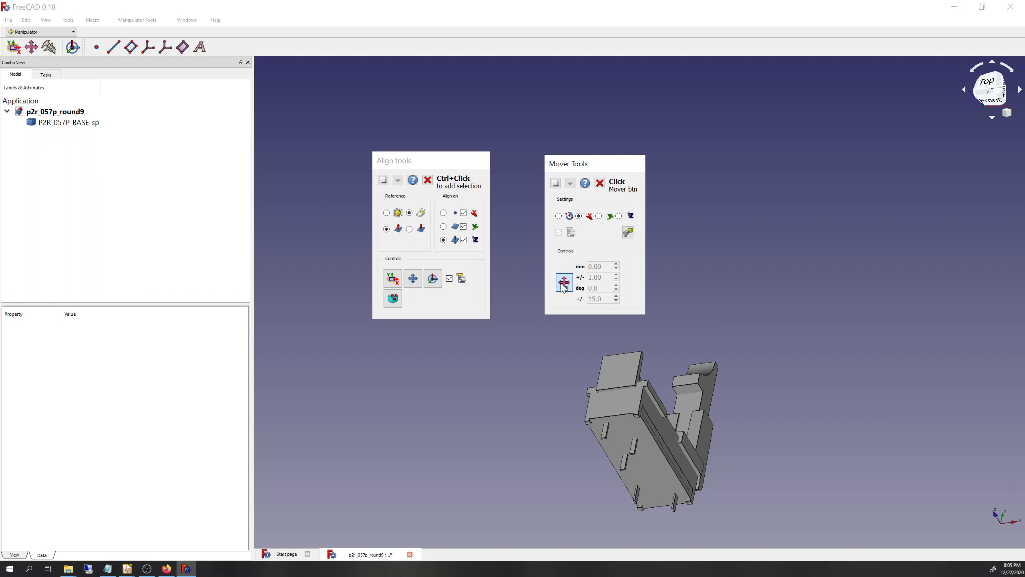
pyautogui.click(622, 398)
pyautogui.moveTo(605, 289); pyautogui.dragTo(569, 289)
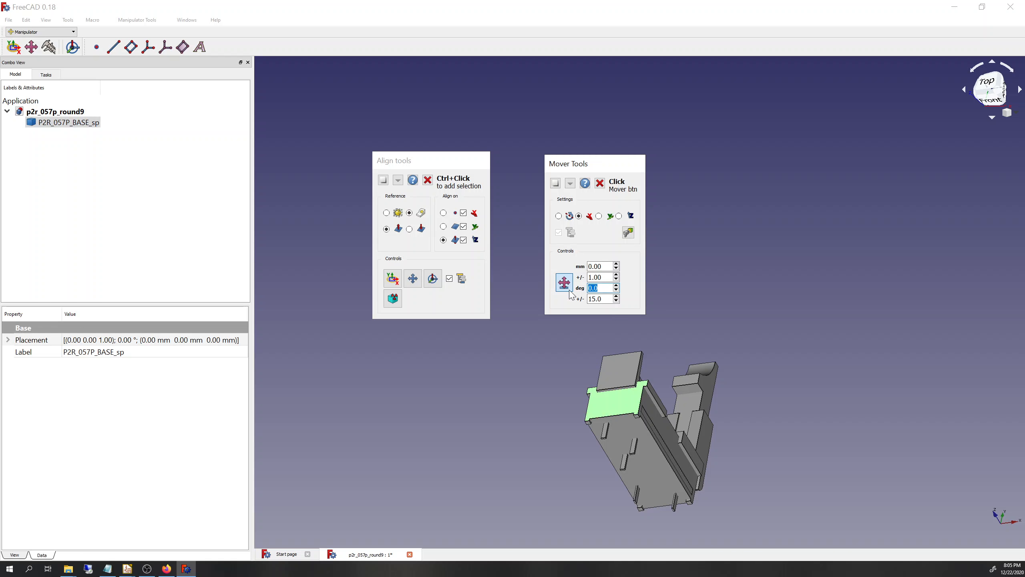
pyautogui.write('90')
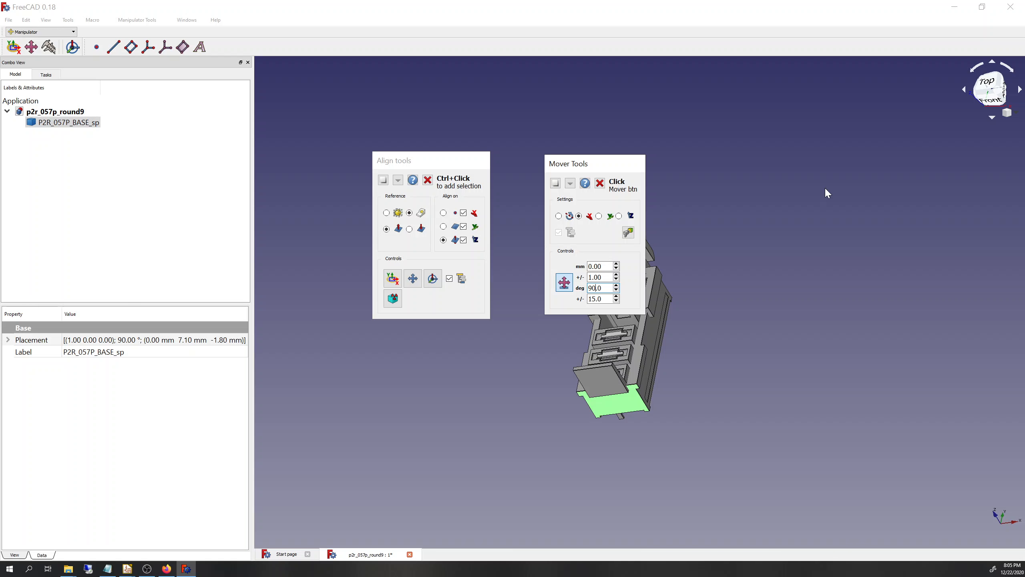
pyautogui.moveTo(762, 222); pyautogui.dragTo(709, 225, button='middle')
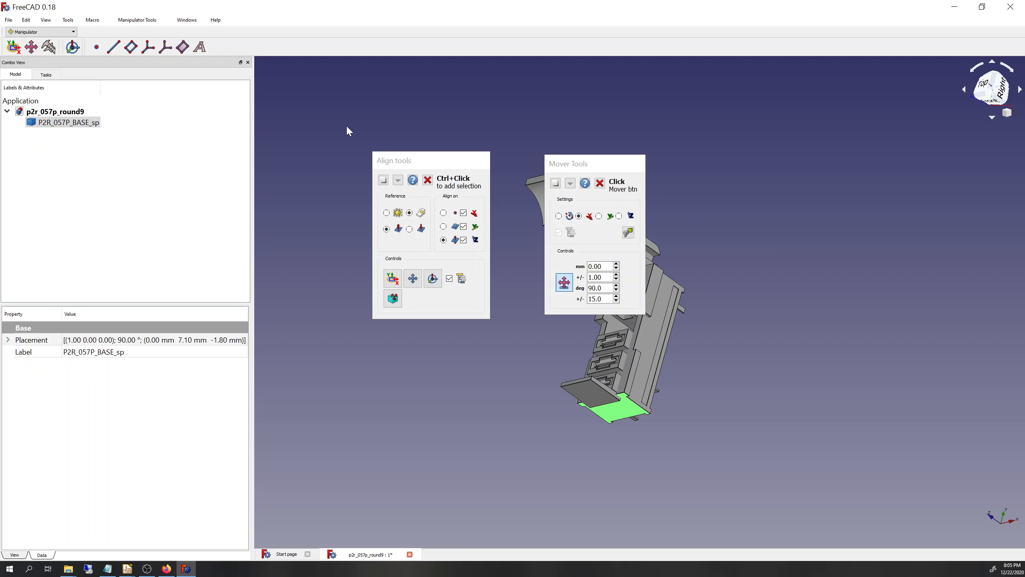
# Switch to the KiCadStepUp workbench, open the kicad StepUp tools and add origin axes to check the model's position.
pyautogui.click(40, 32)
pyautogui.click(40, 97)
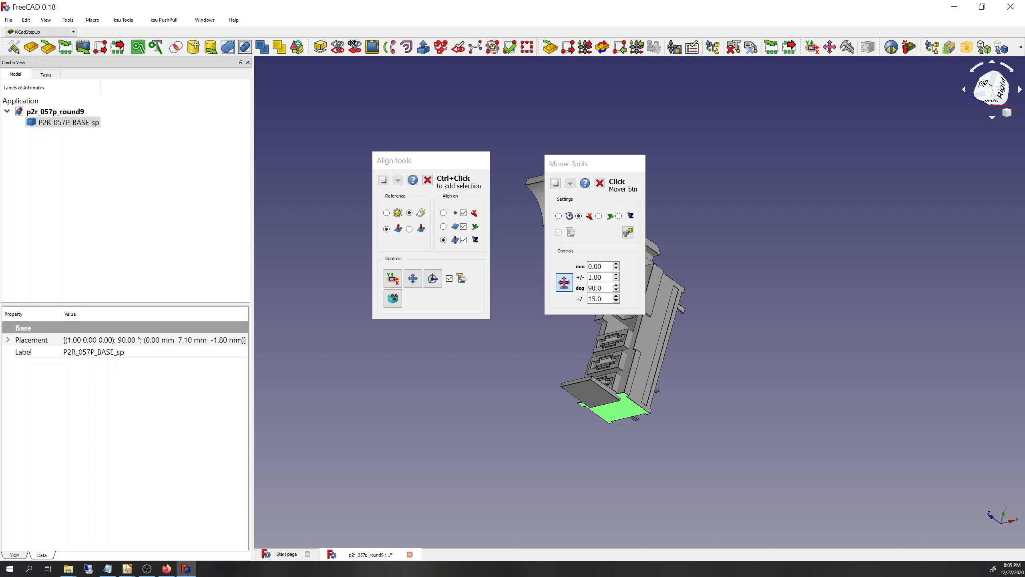
pyautogui.click(28, 52)
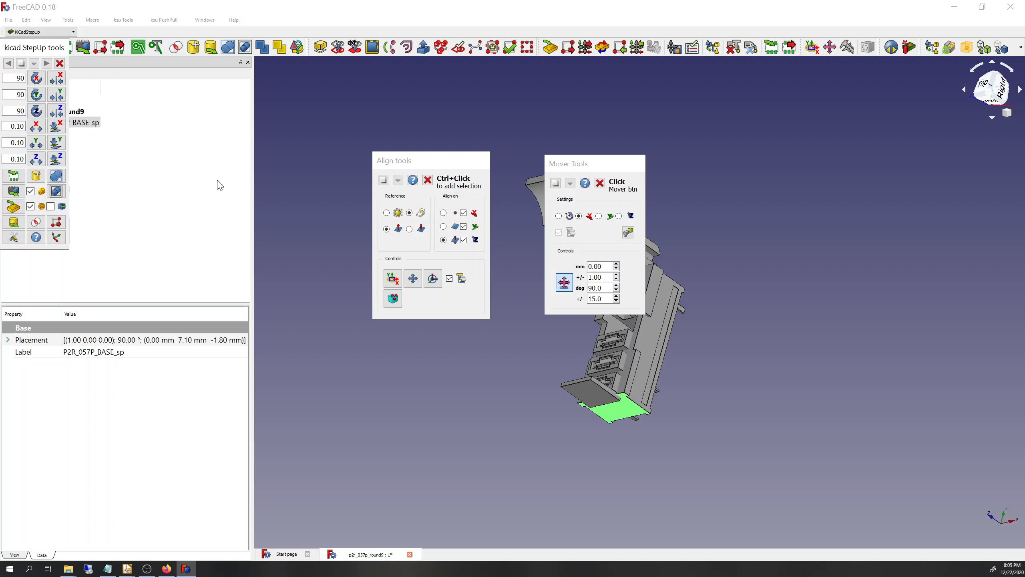
pyautogui.click(57, 239)
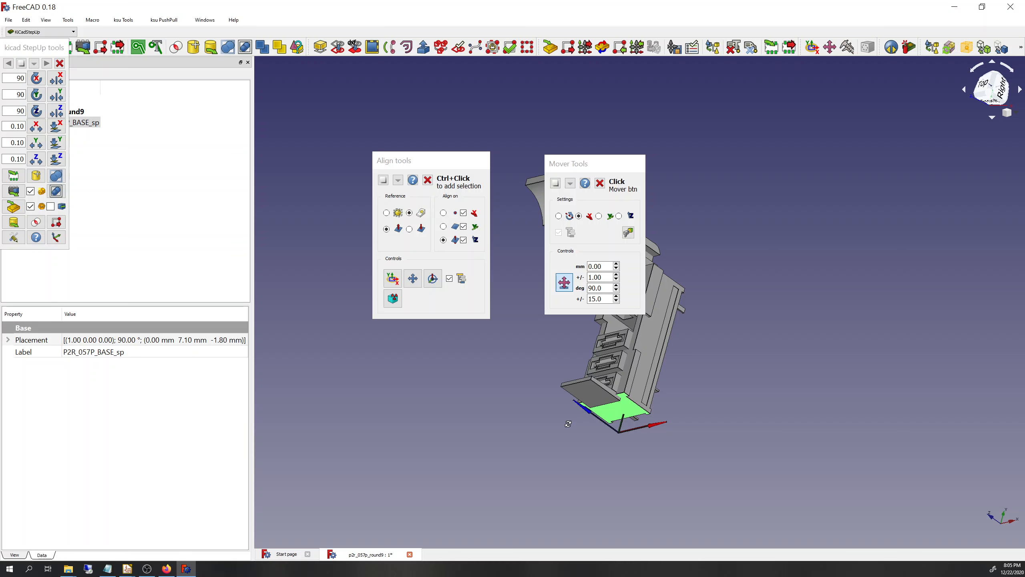
pyautogui.moveTo(558, 416); pyautogui.dragTo(422, 387, button='middle')
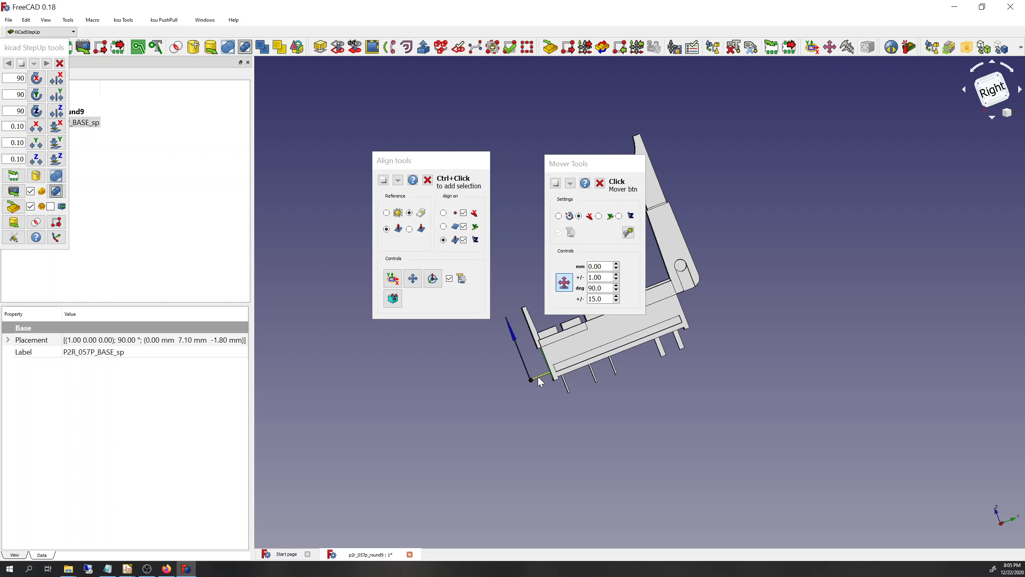
pyautogui.scroll(5, 539, 378)
pyautogui.moveTo(540, 382); pyautogui.dragTo(564, 403, button='middle')
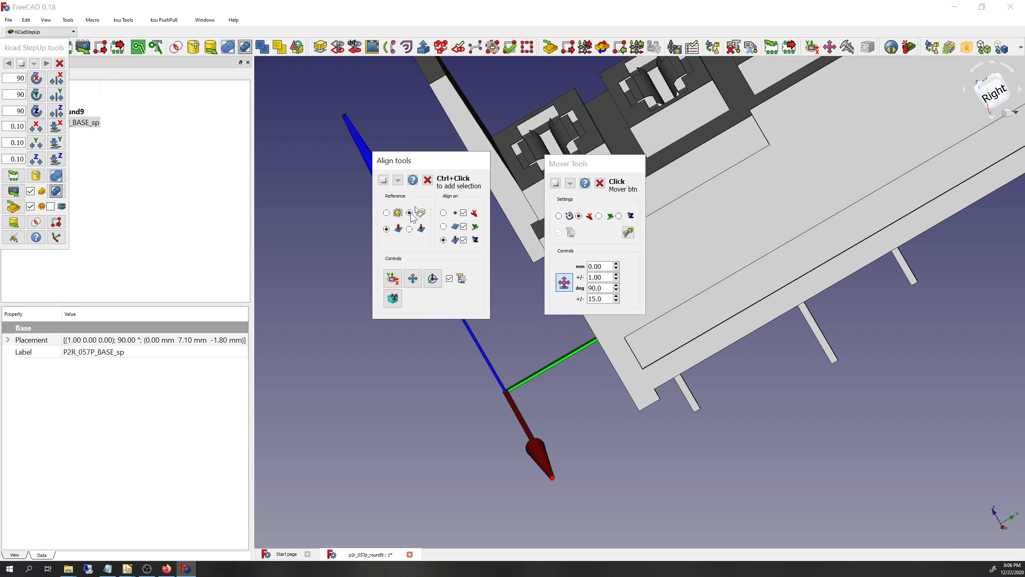
# Move the Align tools and kicad StepUp tools windows clear of the work area and return to the Manipulator workbench.
pyautogui.moveTo(428, 161); pyautogui.dragTo(364, 303)
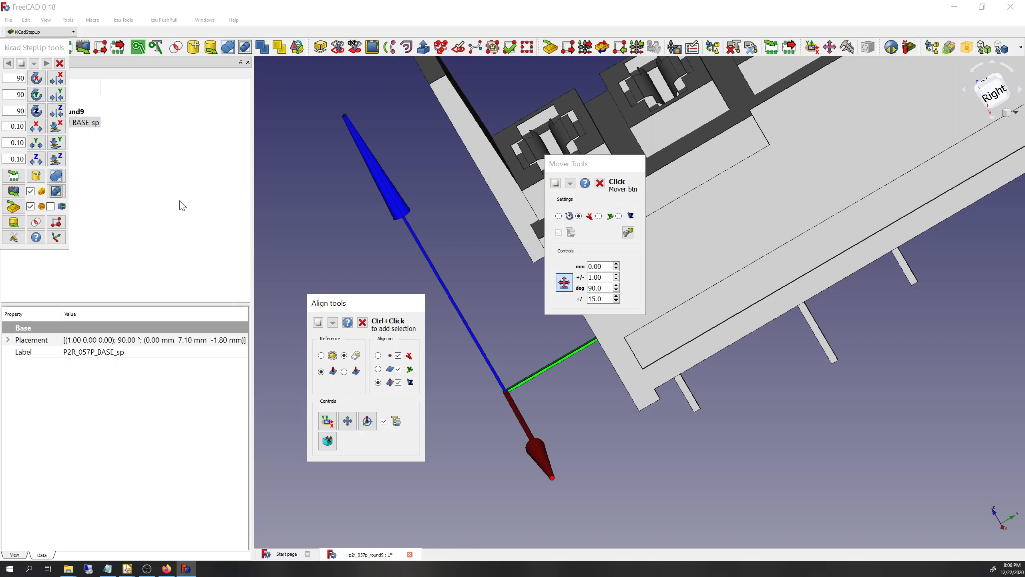
pyautogui.moveTo(44, 48); pyautogui.dragTo(987, 296)
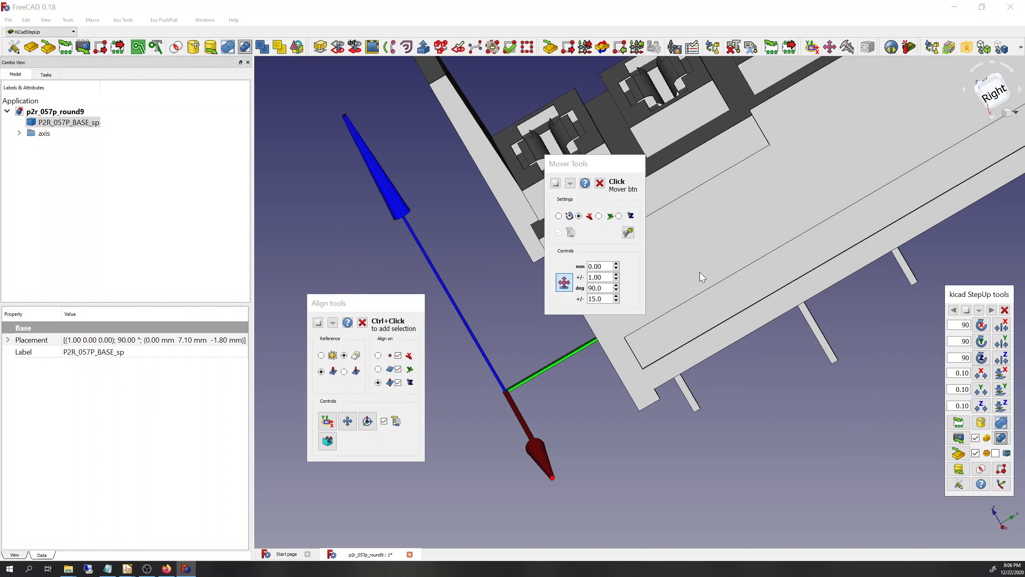
pyautogui.click(43, 20)
pyautogui.click(34, 33)
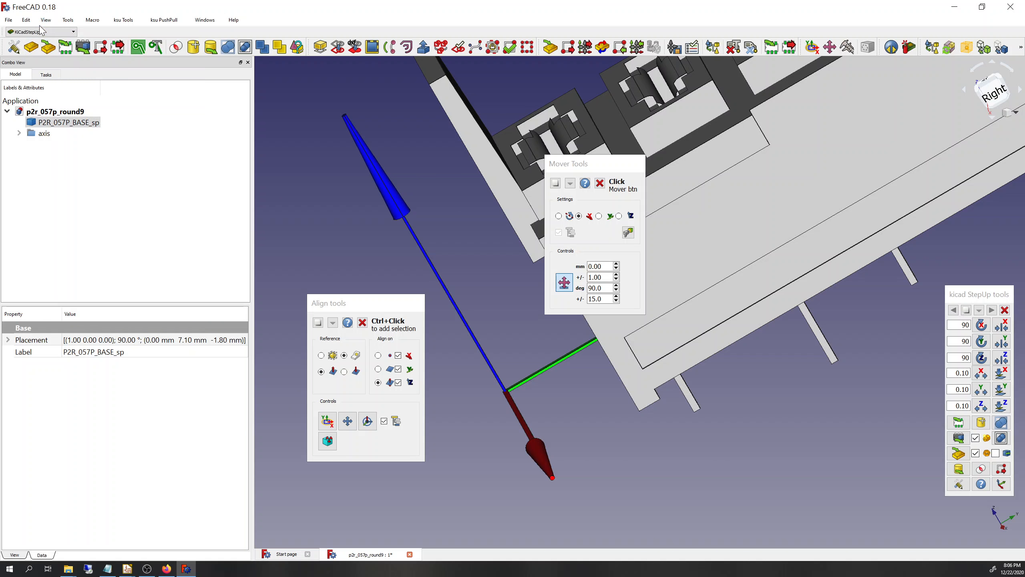
pyautogui.click(34, 32)
pyautogui.click(33, 109)
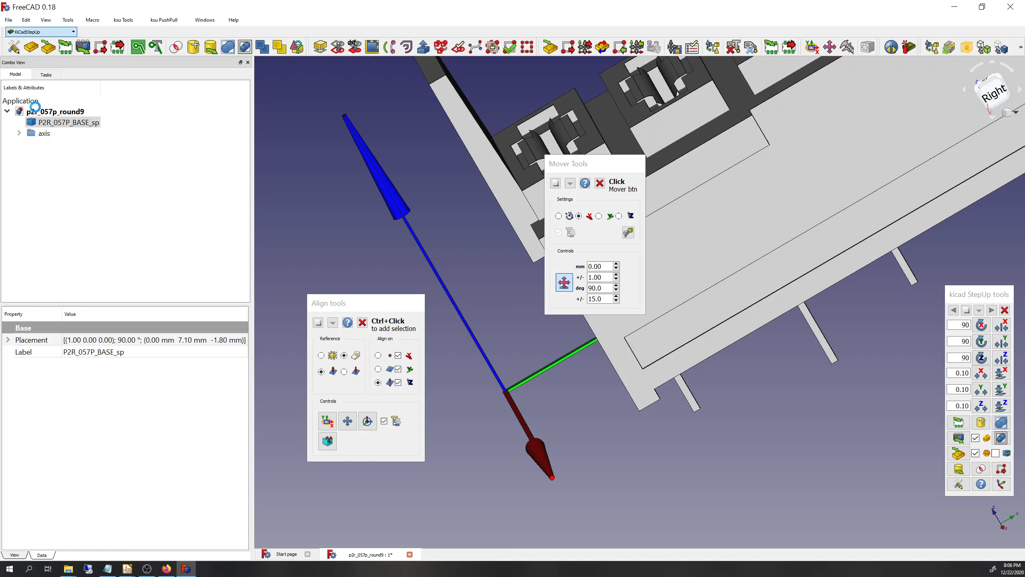
pyautogui.click(36, 33)
pyautogui.click(33, 102)
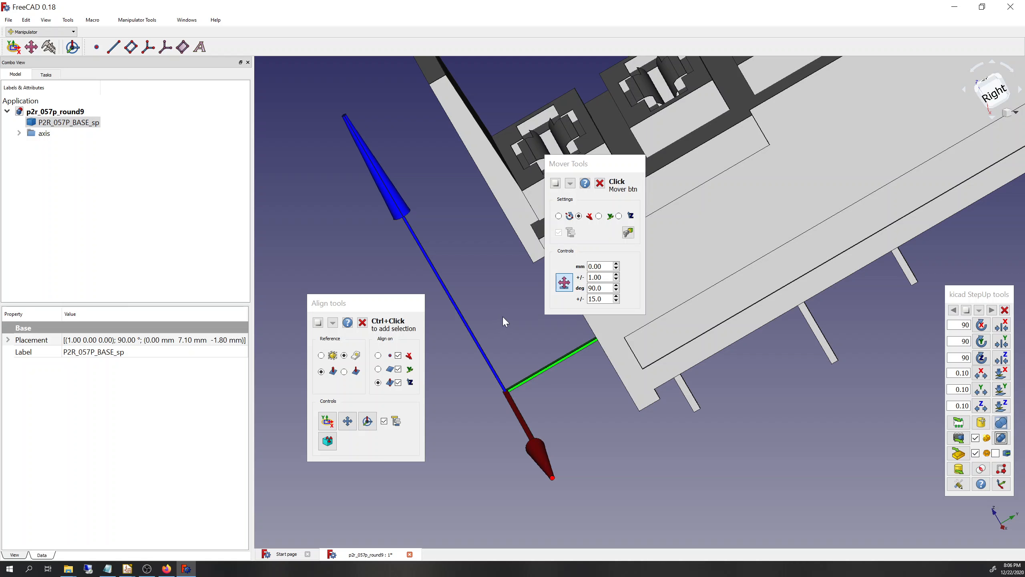
# Inspect the P2R_057P_BASE_sp body against the origin axes and select its Placement property.
pyautogui.moveTo(503, 316); pyautogui.dragTo(575, 300, button='middle')
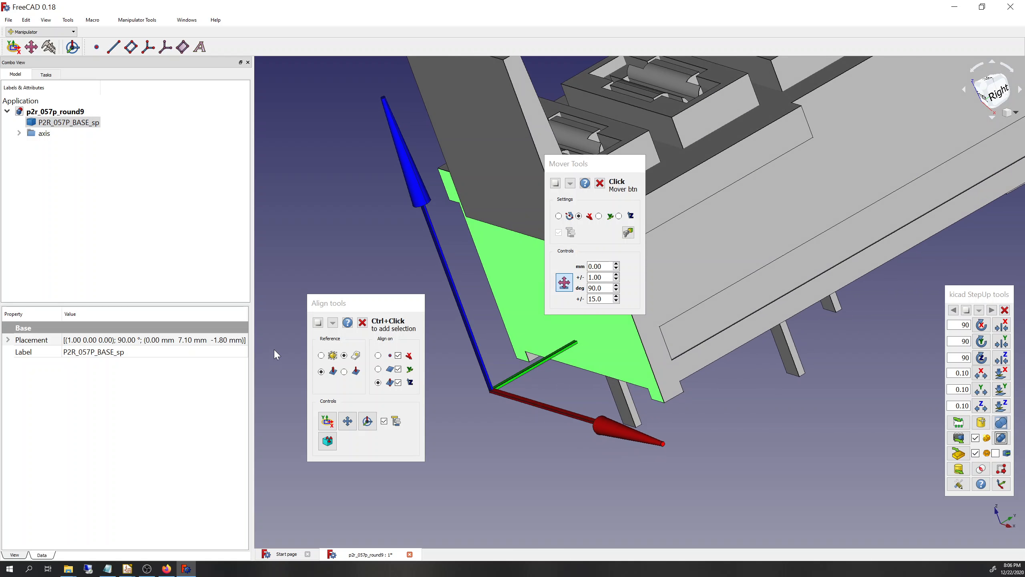
pyautogui.click(80, 341)
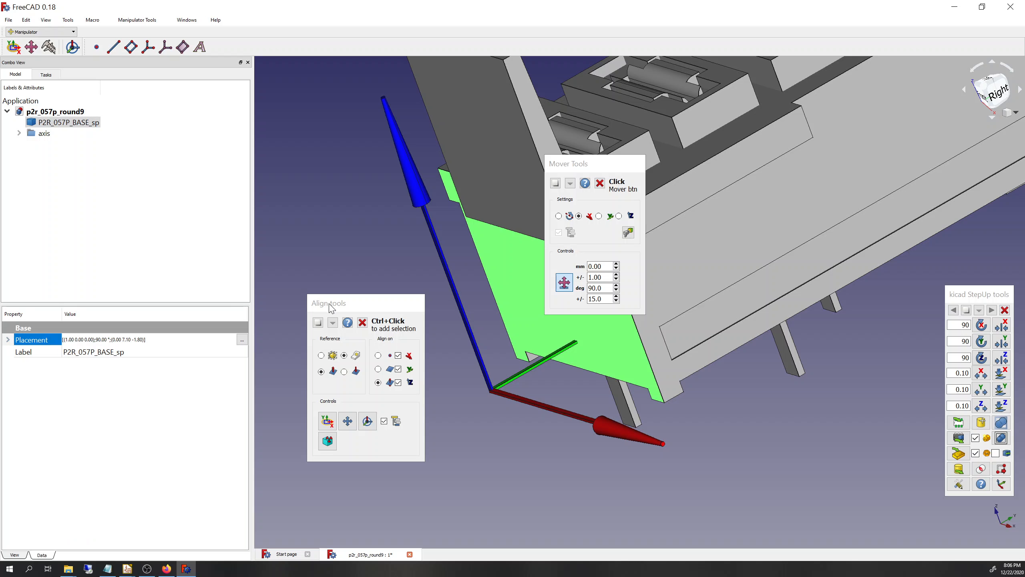
# Switch to the Part Design workbench and create a new body with P2R_057P_BASE_sp as its base feature.
pyautogui.click(134, 267)
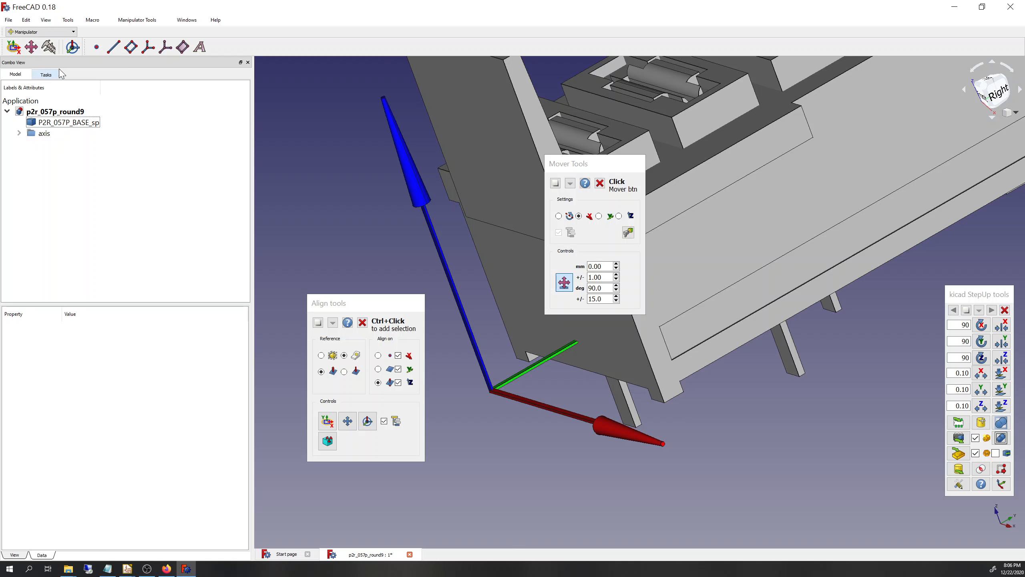
pyautogui.click(52, 32)
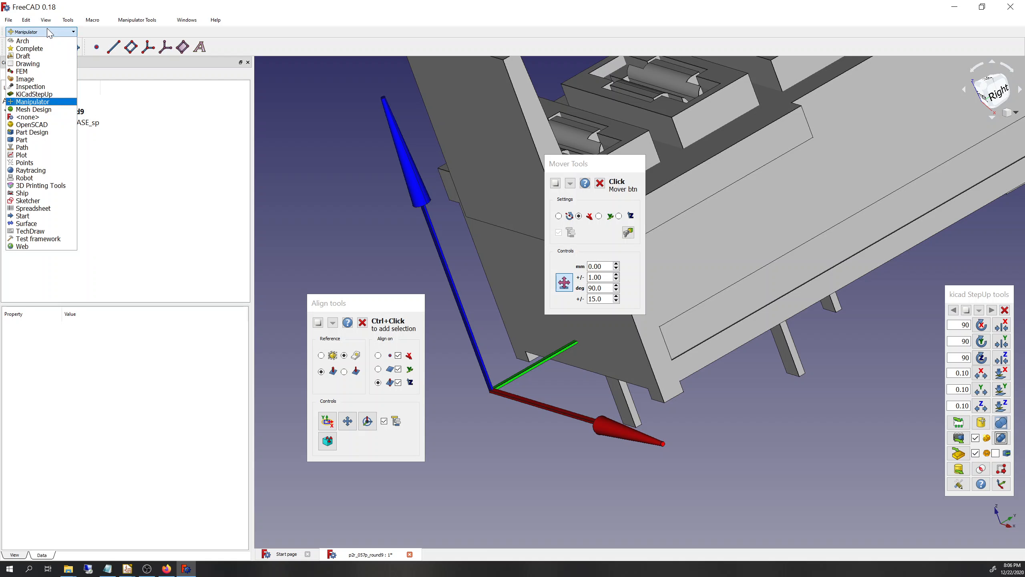
pyautogui.click(50, 133)
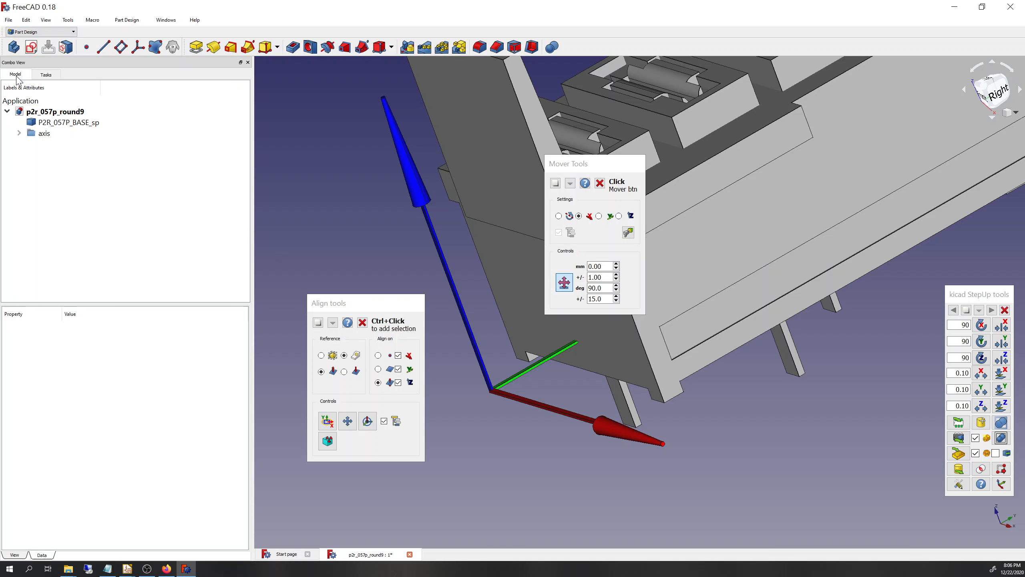
pyautogui.click(47, 123)
pyautogui.click(616, 301)
pyautogui.click(616, 302)
pyautogui.scroll(-1, 619, 301)
pyautogui.scroll(-4, 687, 340)
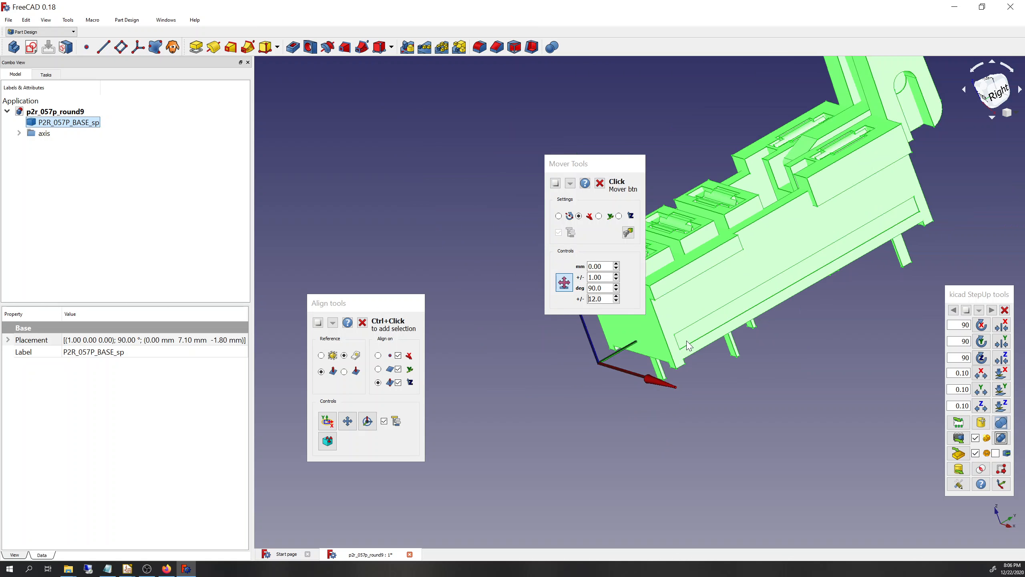
pyautogui.click(121, 182)
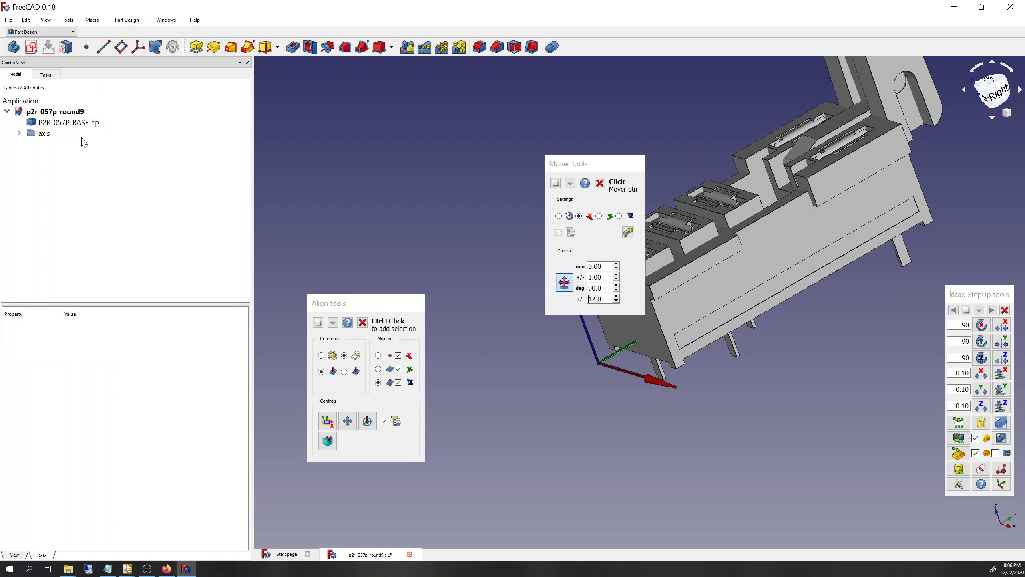
pyautogui.click(70, 123)
pyautogui.click(14, 45)
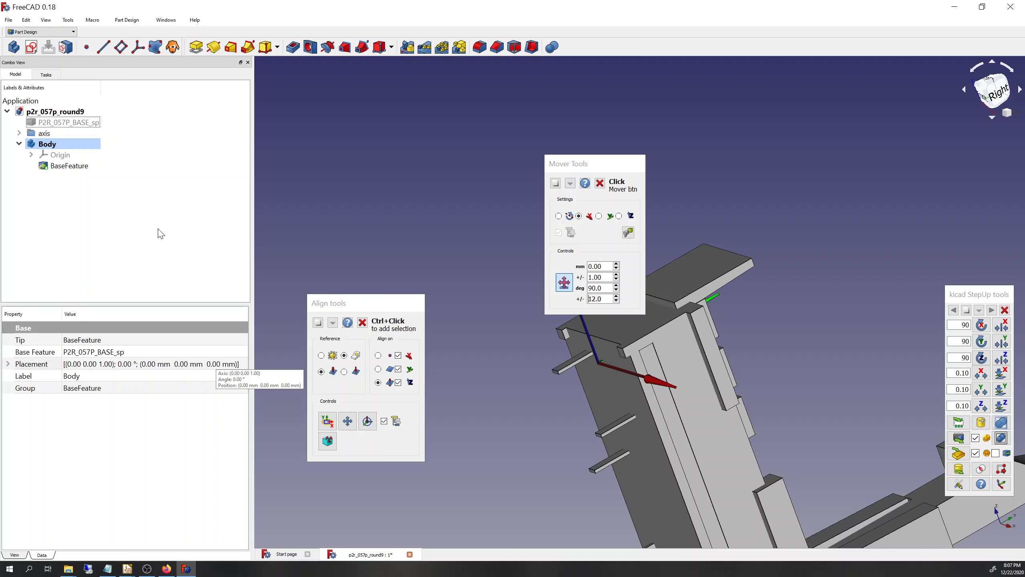
# Check the original P2R_057P_BASE_sp placement and examine the new body's orientation against the origin axes.
pyautogui.click(76, 121)
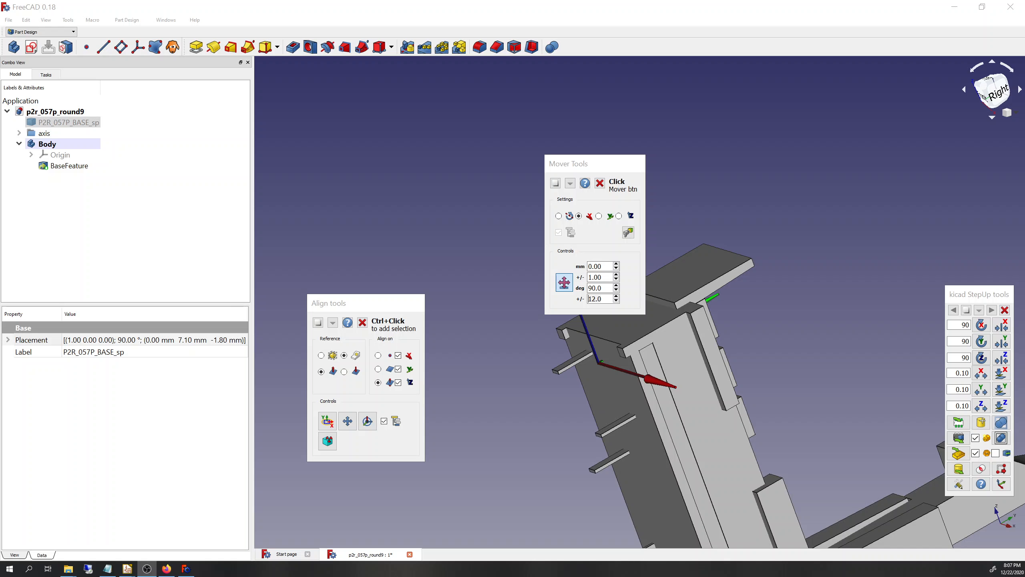
pyautogui.click(841, 271)
pyautogui.moveTo(857, 269)
pyautogui.mouseDown(button='middle')
pyautogui.moveTo(786, 248)
pyautogui.moveTo(801, 253)
pyautogui.moveTo(641, 308)
pyautogui.mouseUp(button='middle')
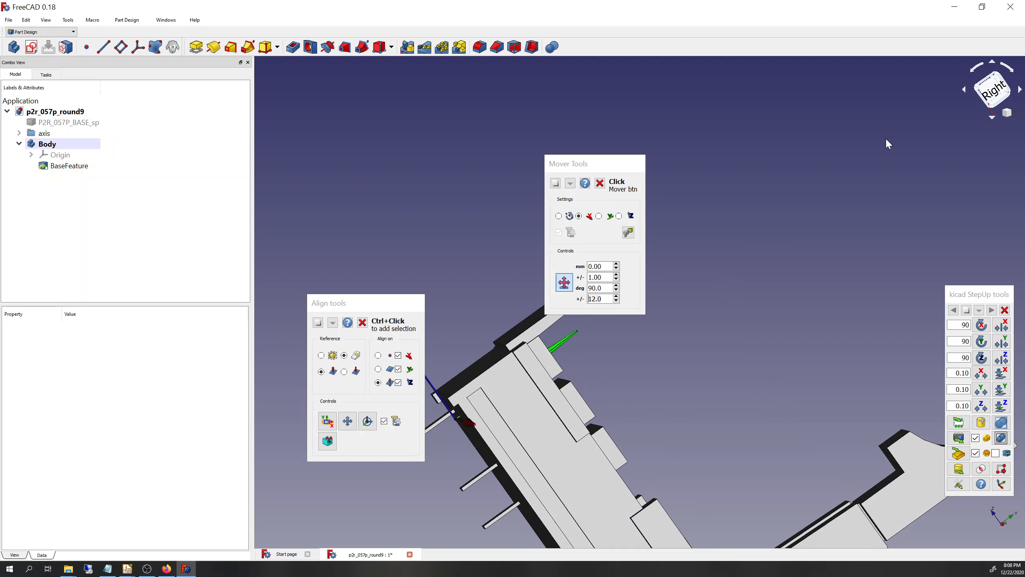
pyautogui.moveTo(810, 188); pyautogui.dragTo(827, 286, button='middle')
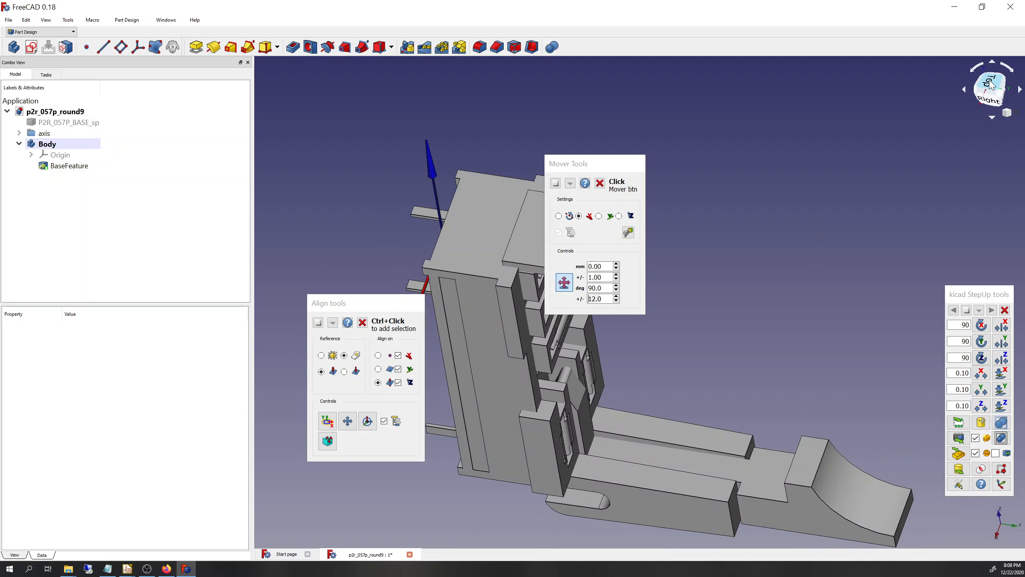